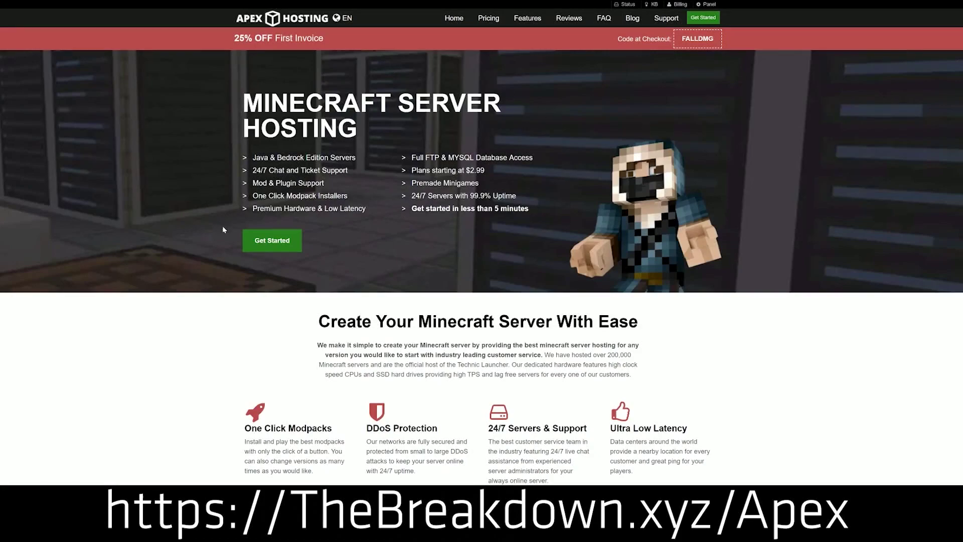
# Highlight the One Click Modpacks heading and the Automated Backups description in the article.
pyautogui.scroll(-2, 377, 301)
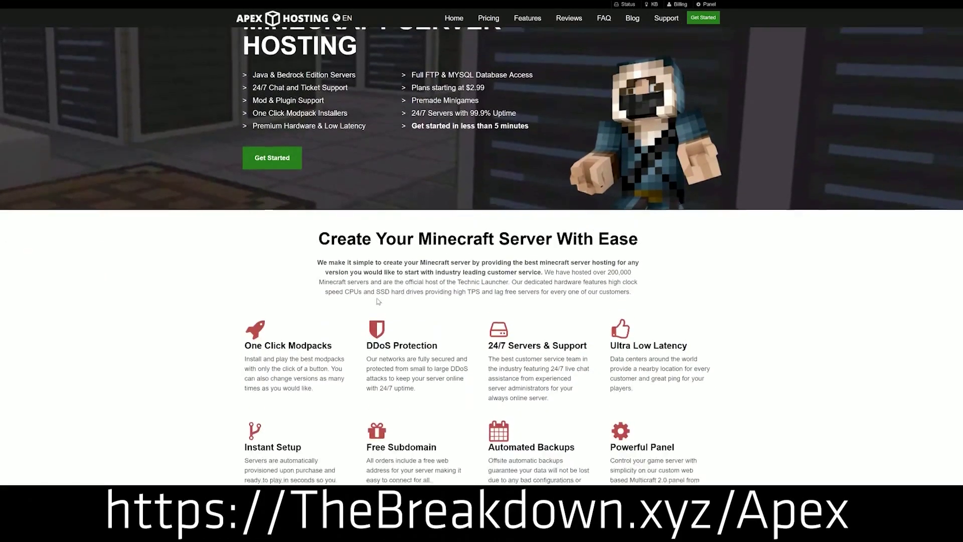
pyautogui.scroll(-3, 366, 190)
pyautogui.moveTo(245, 225); pyautogui.dragTo(589, 229)
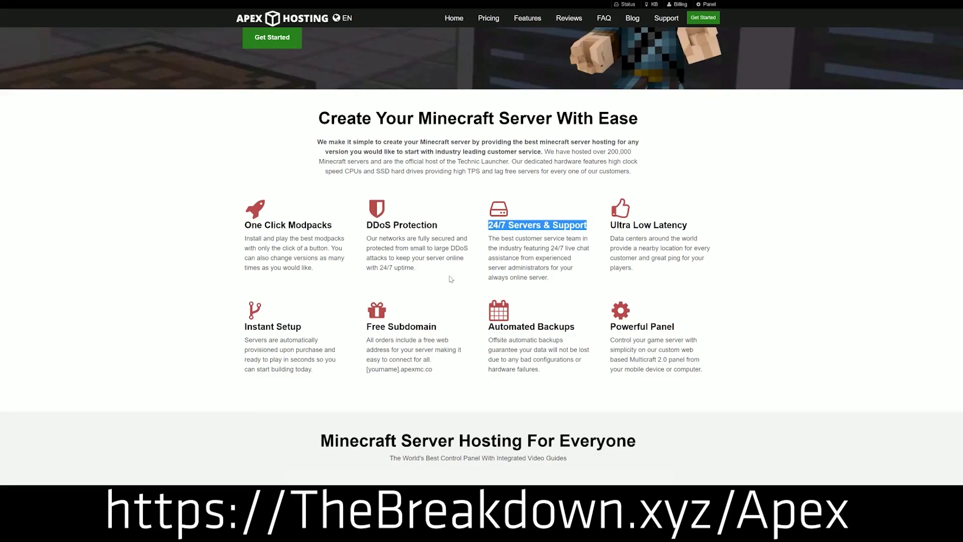
pyautogui.moveTo(487, 327); pyautogui.dragTo(604, 327)
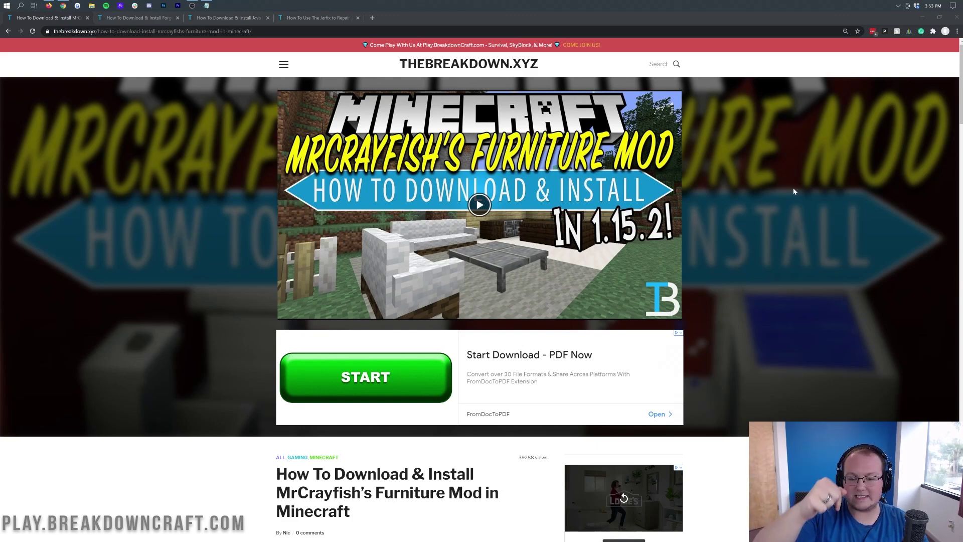
# Open the DOWNLOAD MrCrayfish's Furniture Mod link to reach its CurseForge page.
pyautogui.scroll(-7, 561, 131)
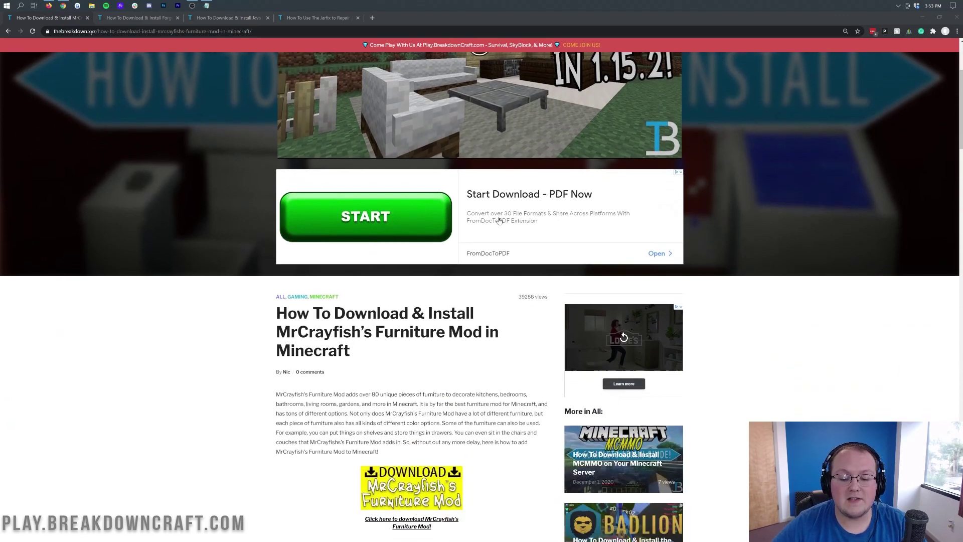
pyautogui.scroll(-7, 367, 298)
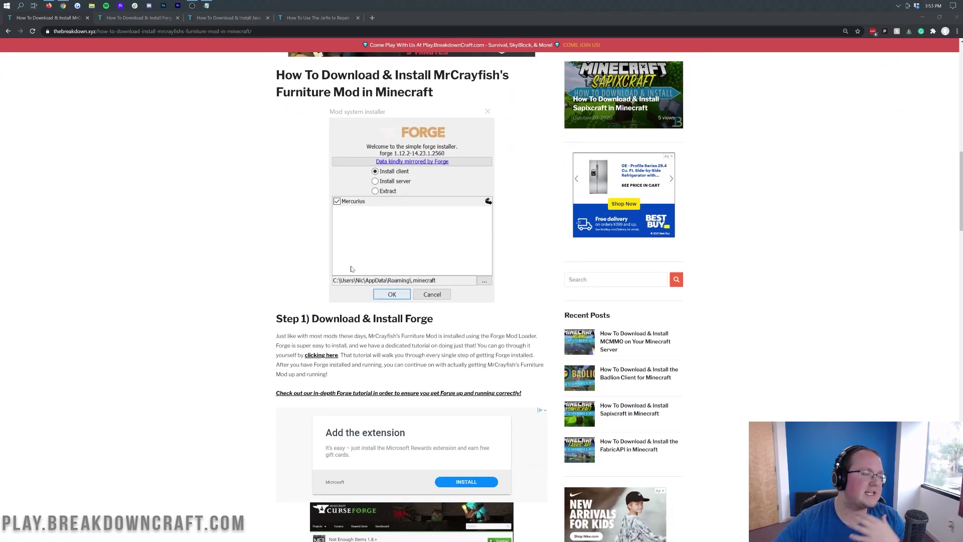
pyautogui.scroll(3, 352, 270)
pyautogui.scroll(-4, 352, 270)
pyautogui.scroll(7, 352, 270)
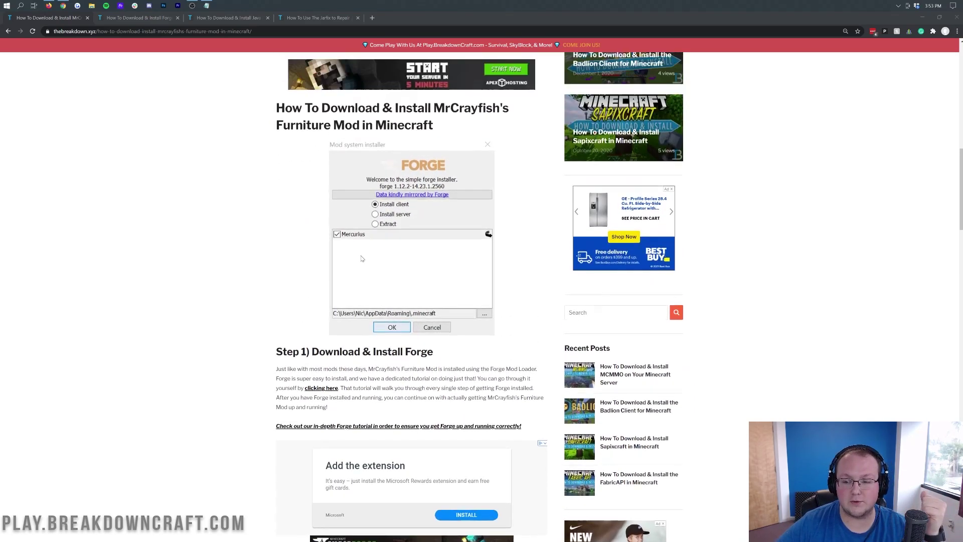
pyautogui.scroll(-1, 467, 281)
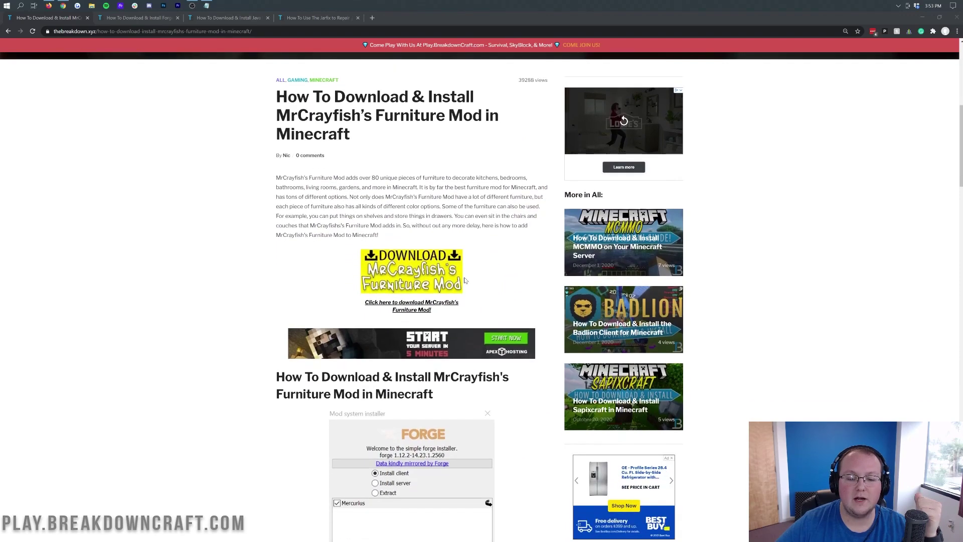
pyautogui.click(413, 292)
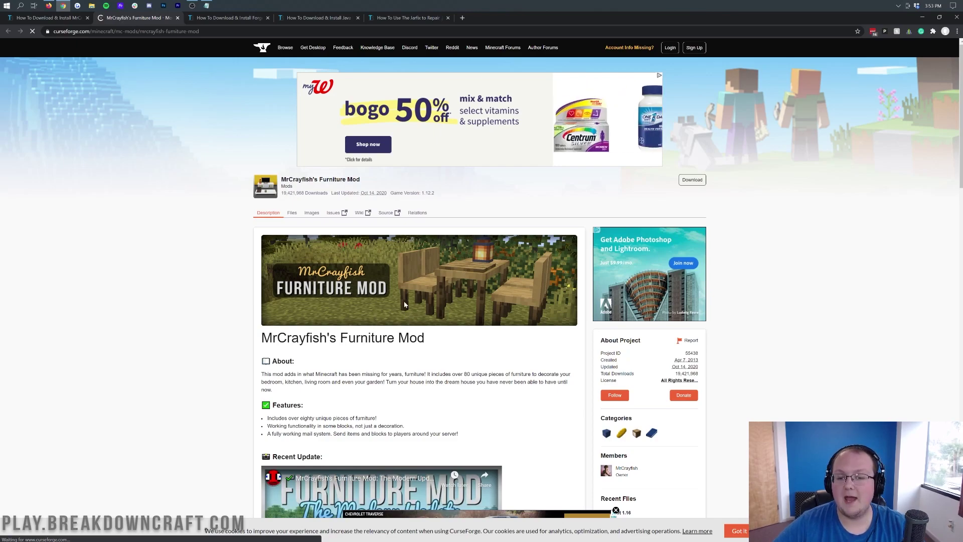
# Download the Minecraft 1.16 jar furniture-7.0.0-pre1 and keep it despite Chrome's warning.
pyautogui.scroll(-6, 730, 201)
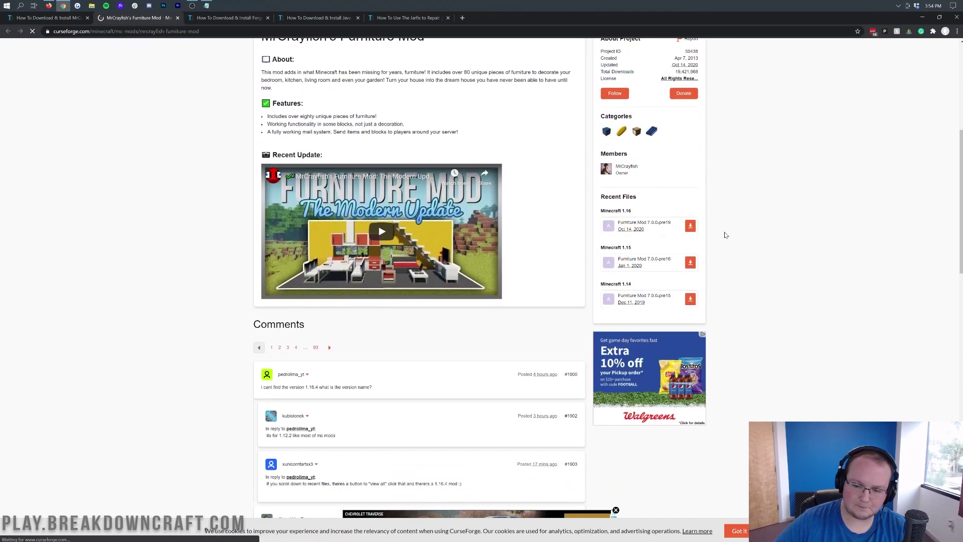
pyautogui.click(646, 229)
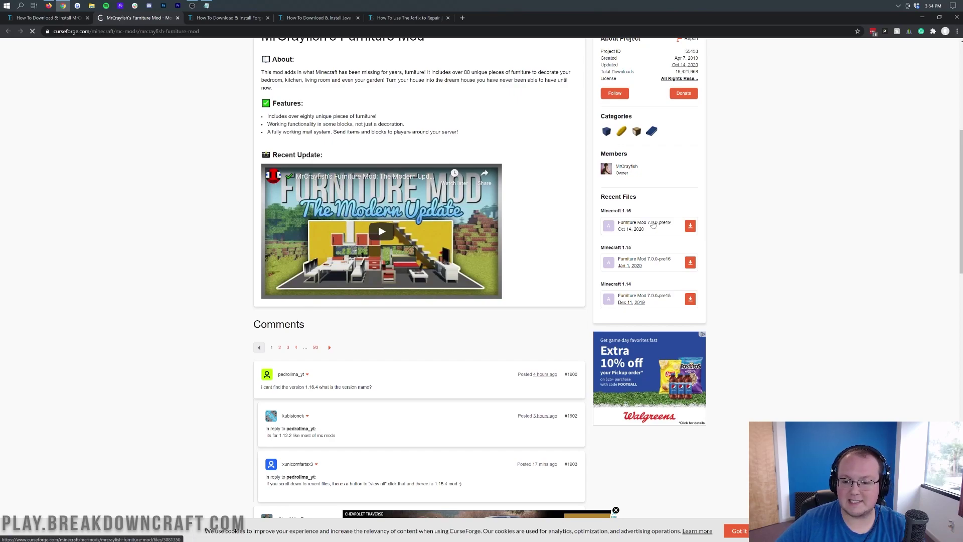
pyautogui.click(690, 225)
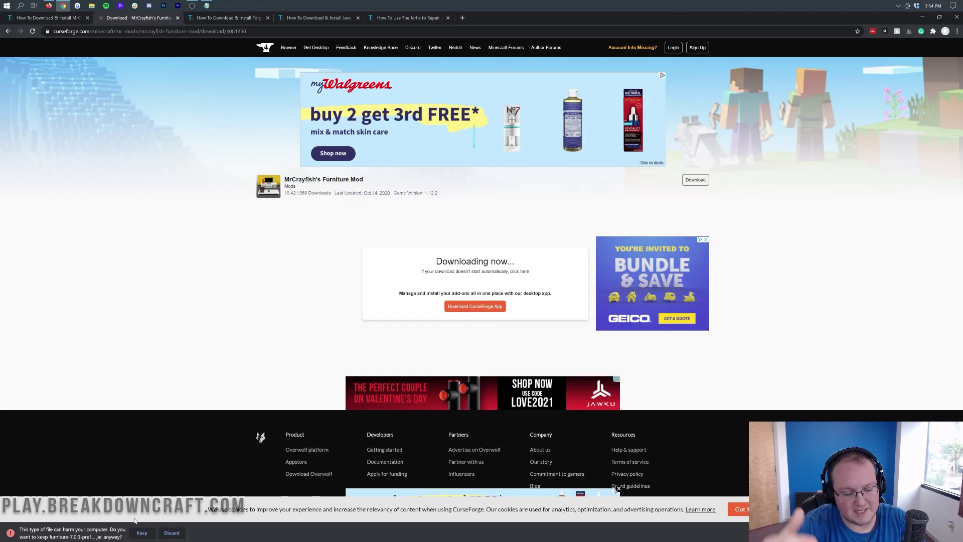
pyautogui.click(142, 533)
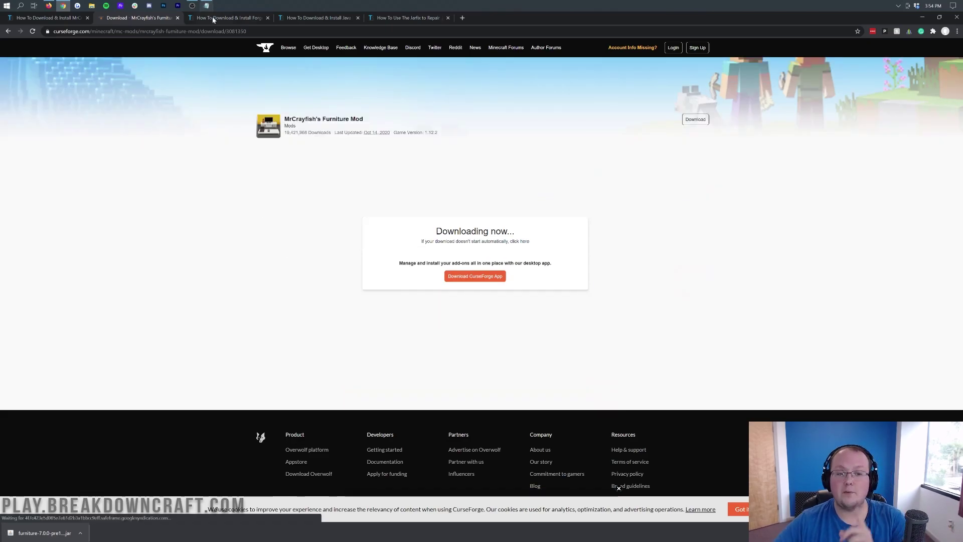
# From the Forge install article tab, open the official Forge downloads page for MC 1.16.4.
pyautogui.click(213, 19)
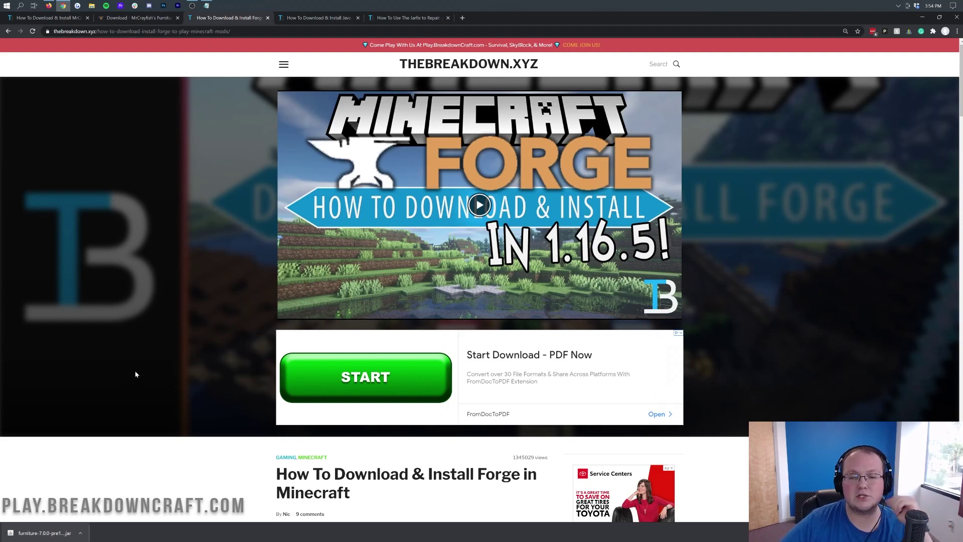
pyautogui.scroll(-3, 135, 374)
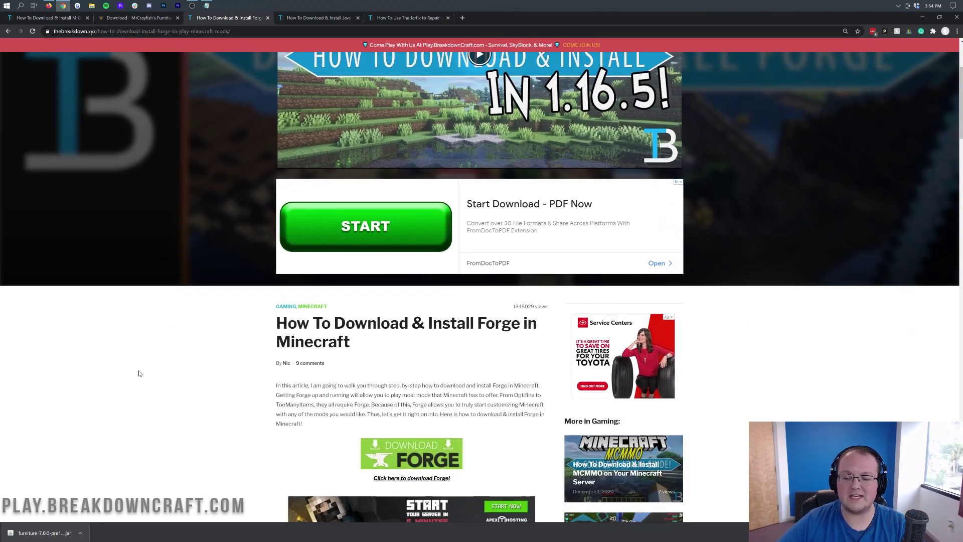
pyautogui.scroll(-9, 140, 373)
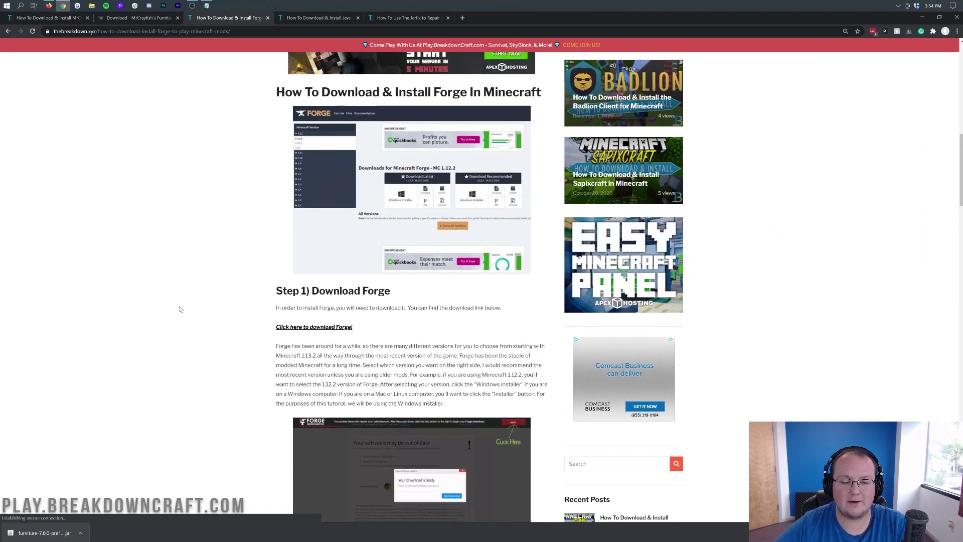
pyautogui.scroll(-6, 180, 309)
pyautogui.scroll(6, 181, 308)
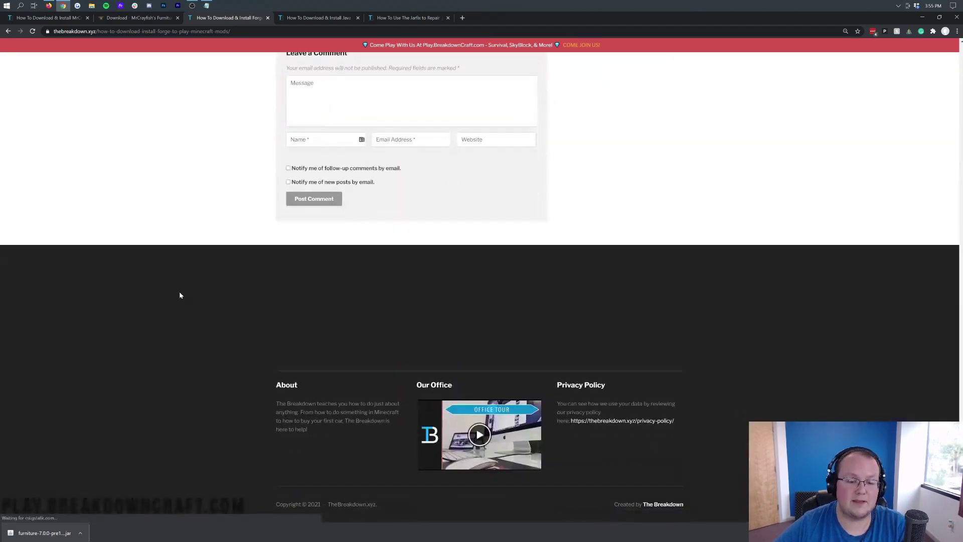
pyautogui.scroll(20, 181, 296)
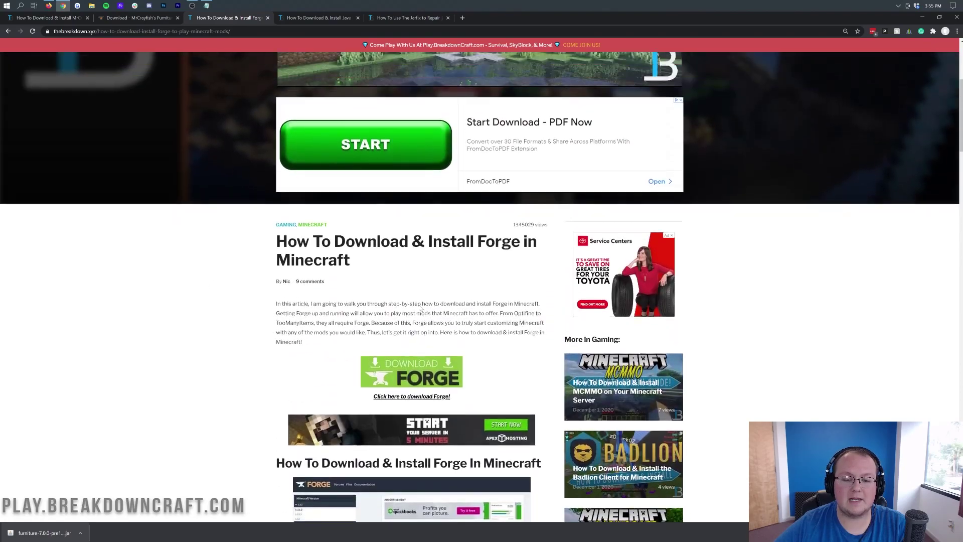
pyautogui.scroll(4, 423, 312)
pyautogui.scroll(-7, 406, 295)
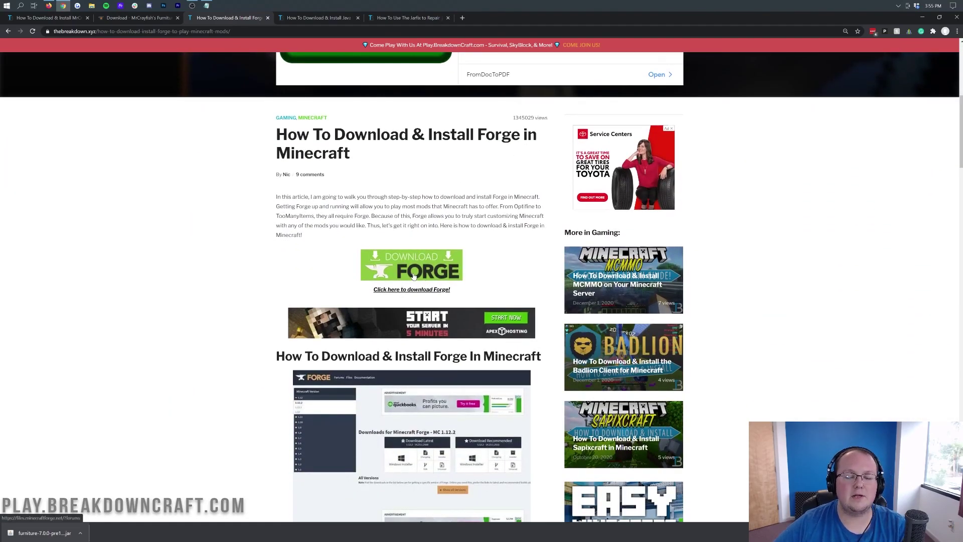
pyautogui.click(413, 275)
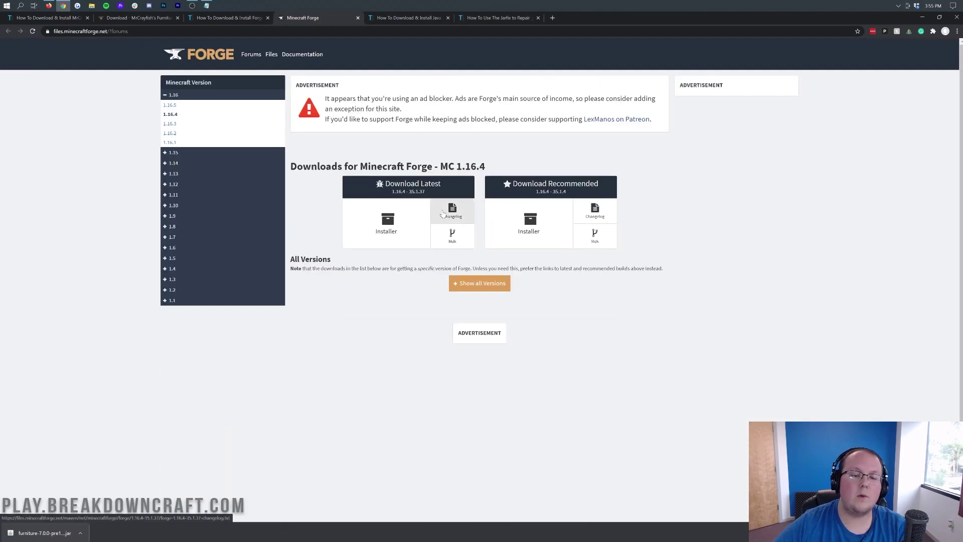
# Switch the Forge downloads to Minecraft 1.16.5 and request the latest 36.0.14 installer.
pyautogui.moveTo(439, 164); pyautogui.dragTo(489, 166)
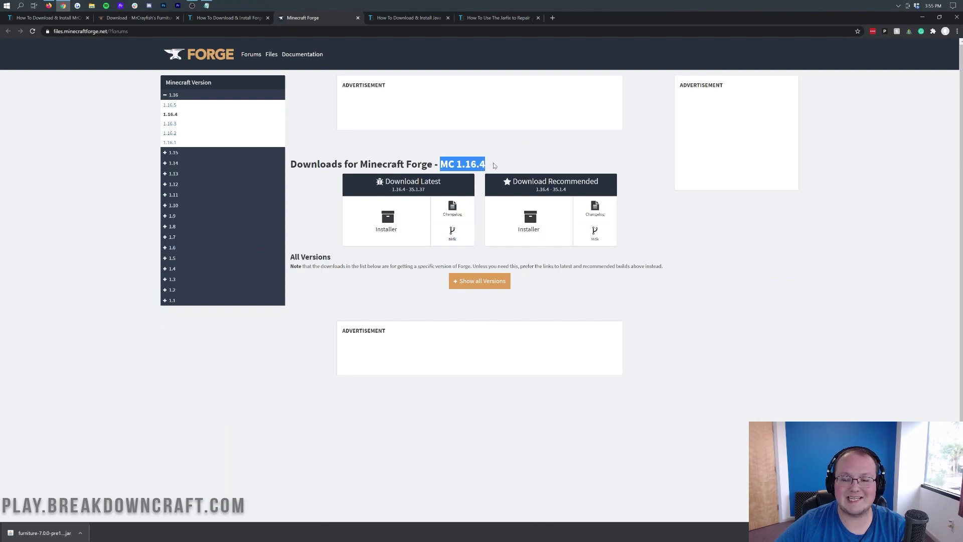
pyautogui.click(492, 170)
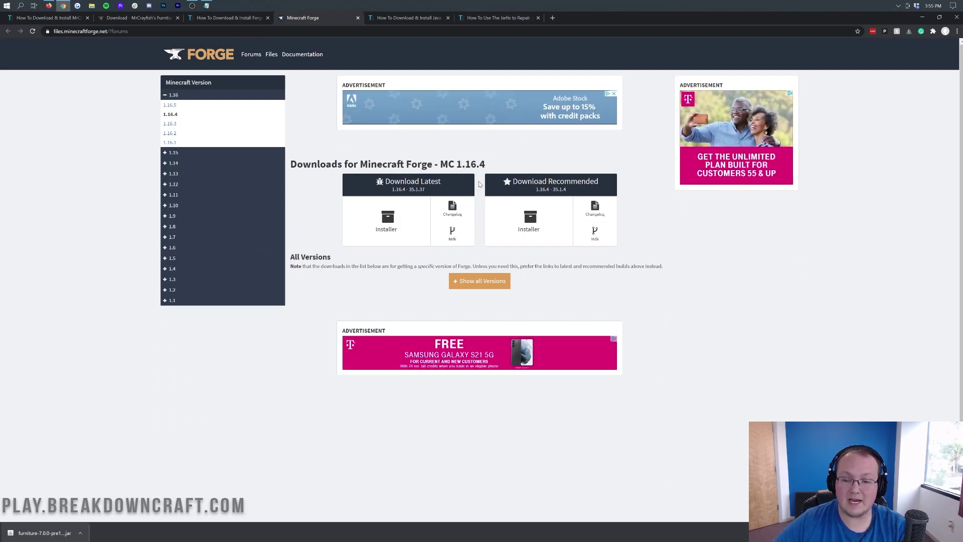
pyautogui.click(215, 97)
pyautogui.click(192, 100)
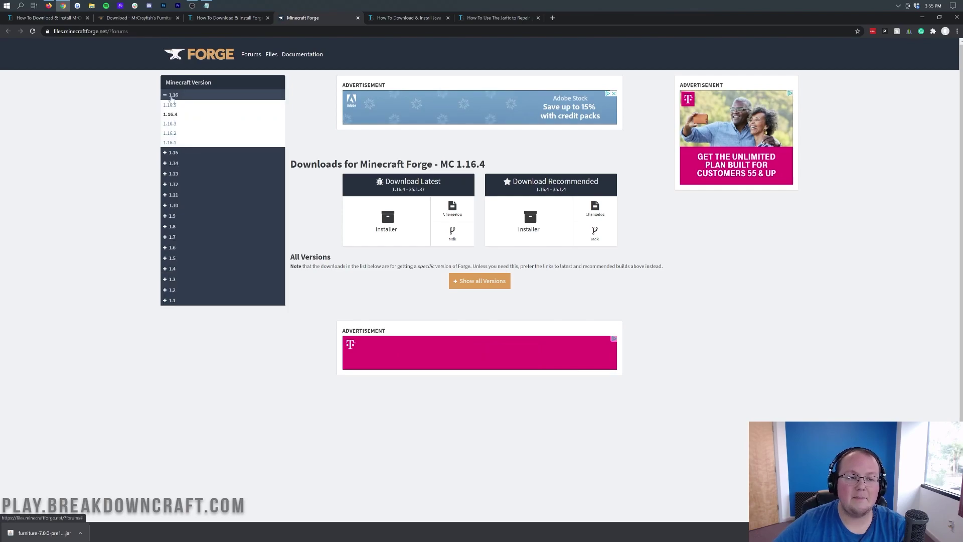
pyautogui.click(166, 106)
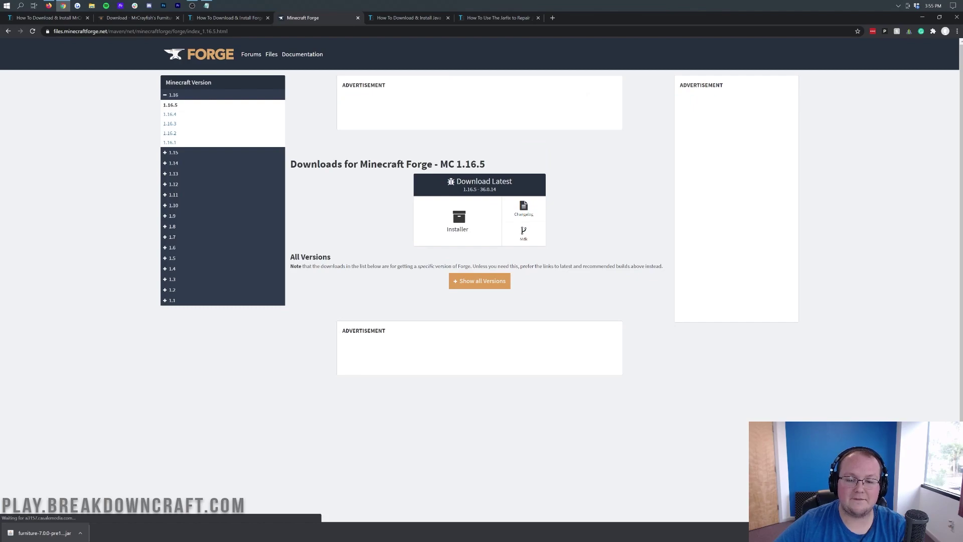
pyautogui.moveTo(441, 164); pyautogui.dragTo(491, 165)
pyautogui.click(490, 165)
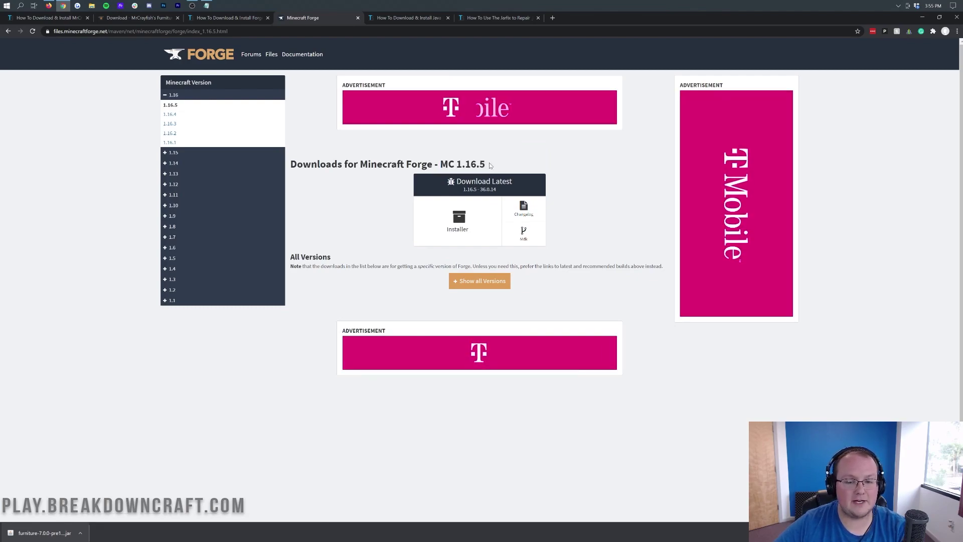
pyautogui.click(451, 257)
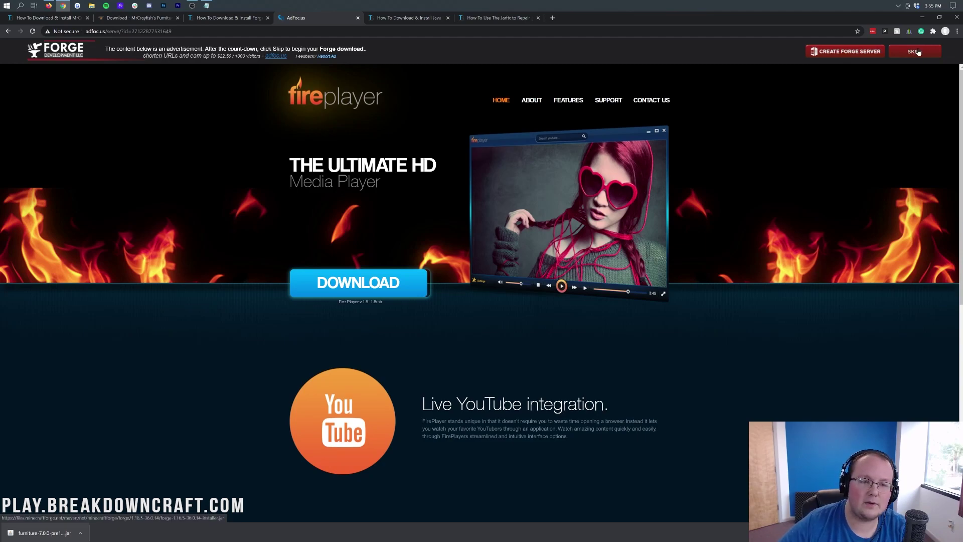
# Skip the adfoc.us ad, keep the Forge installer jar, and view the Java tutorial tab.
pyautogui.click(919, 52)
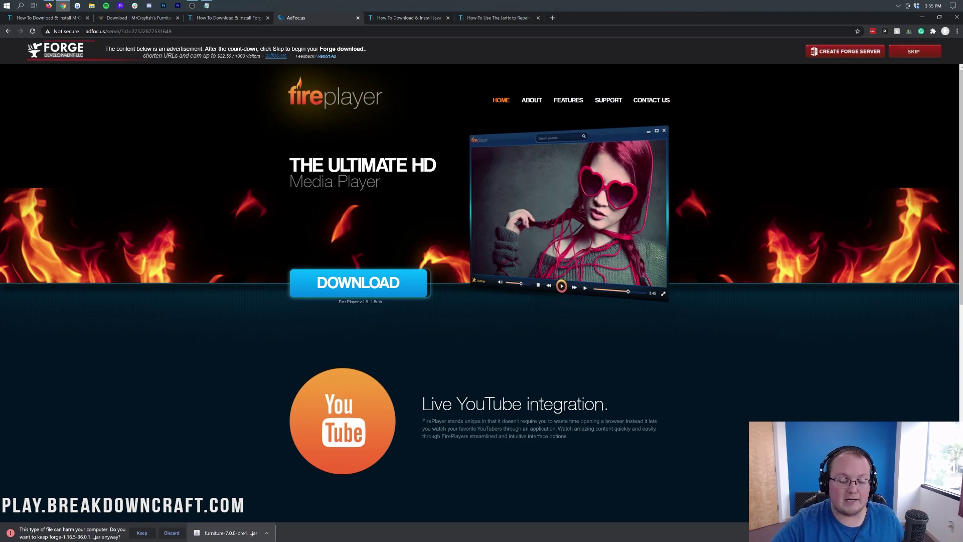
pyautogui.click(142, 533)
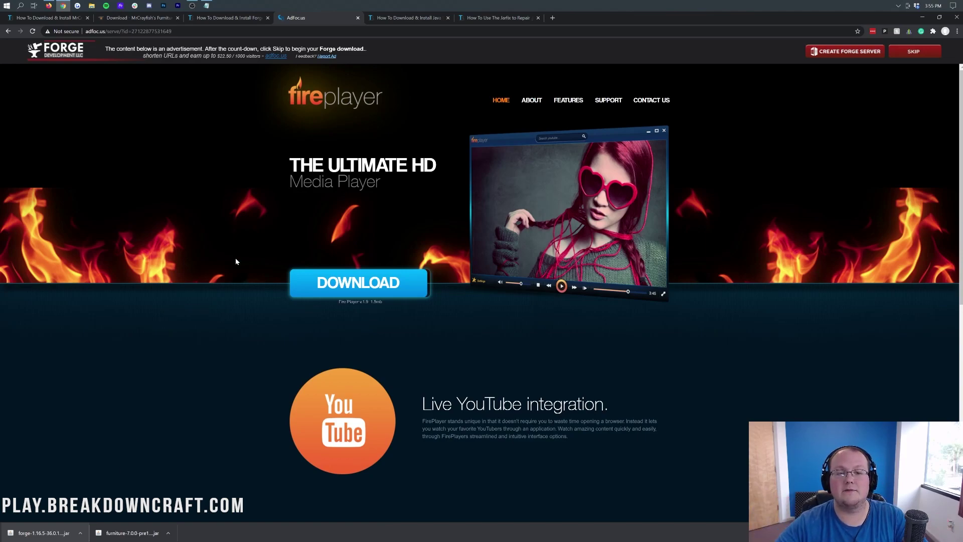
pyautogui.click(385, 20)
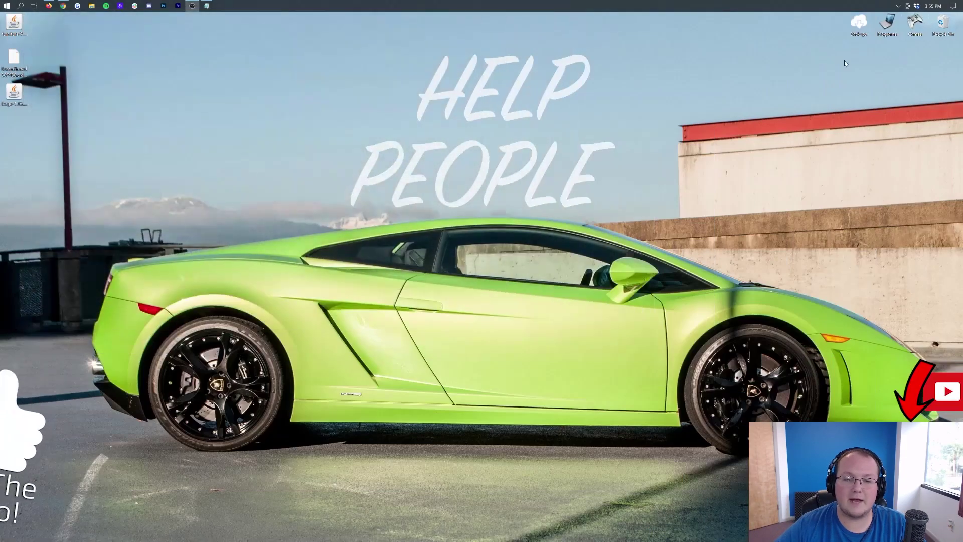
# Place the Forge installer jar and furniture-7.0.0-pre1 jar side by side mid-desktop.
pyautogui.moveTo(13, 91); pyautogui.dragTo(352, 93)
pyautogui.click(12, 36)
pyautogui.moveTo(11, 37); pyautogui.dragTo(377, 107)
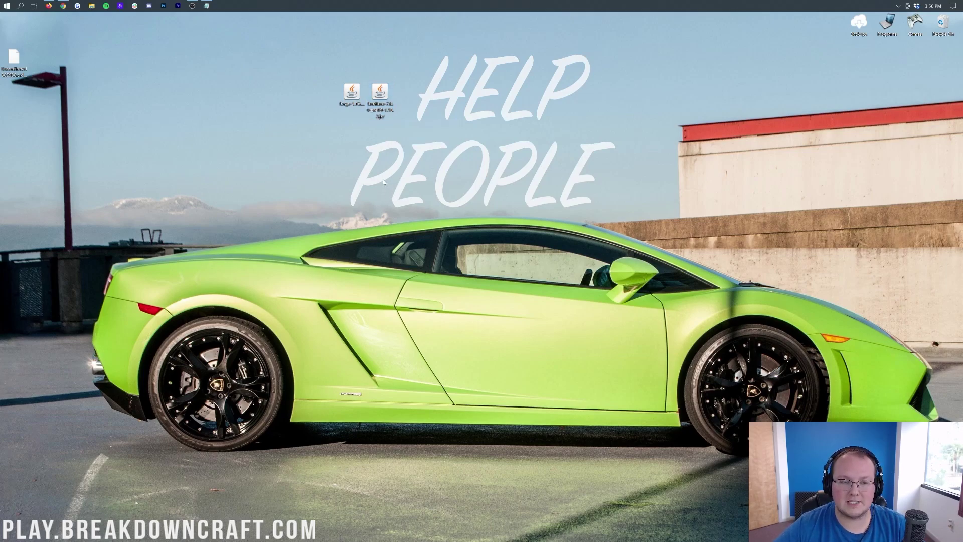
# Refresh the desktop, then find and open the Downloads folder through a Start search for 'dow'.
pyautogui.rightClick(52, 119)
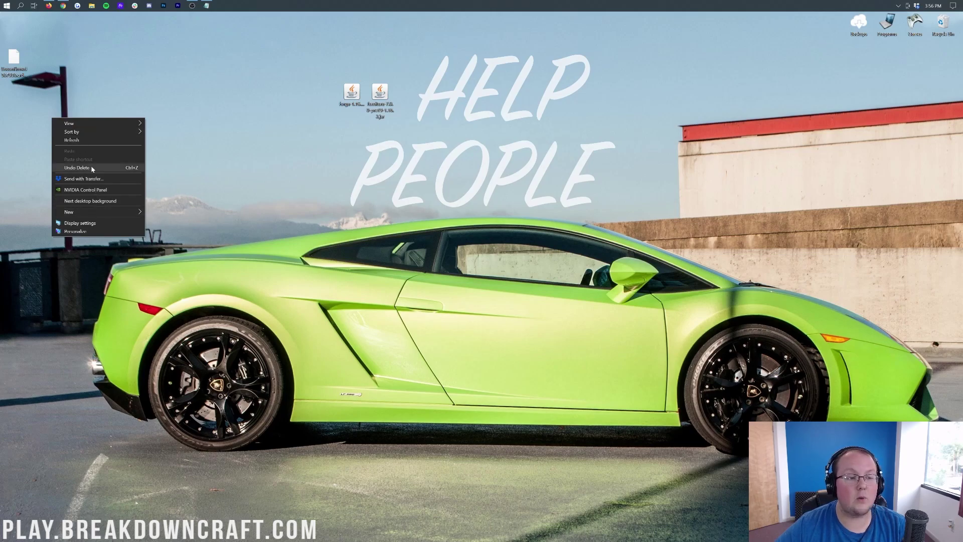
pyautogui.click(91, 142)
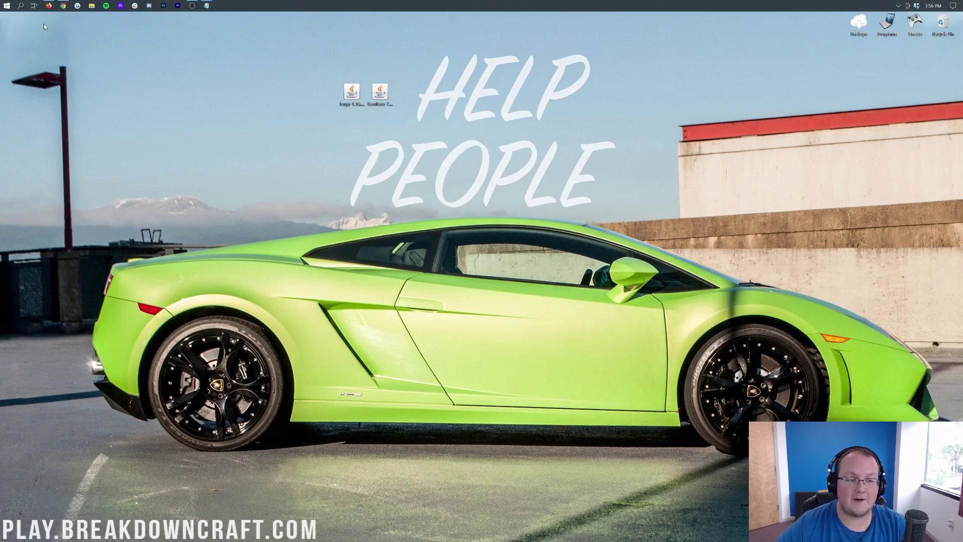
pyautogui.click(2, 4)
pyautogui.write('downlo')
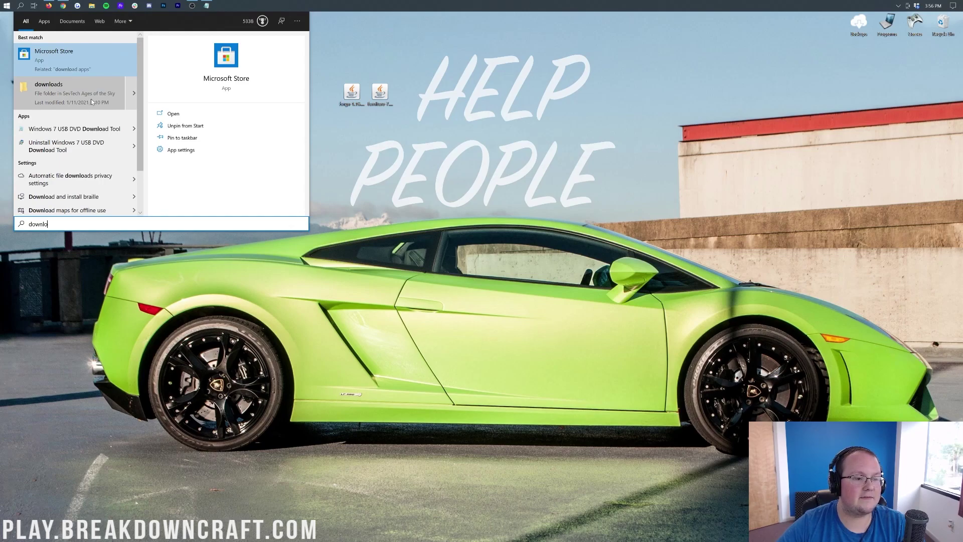
pyautogui.press('BackSpace')
pyautogui.press('BackSpace')
pyautogui.press('BackSpace')
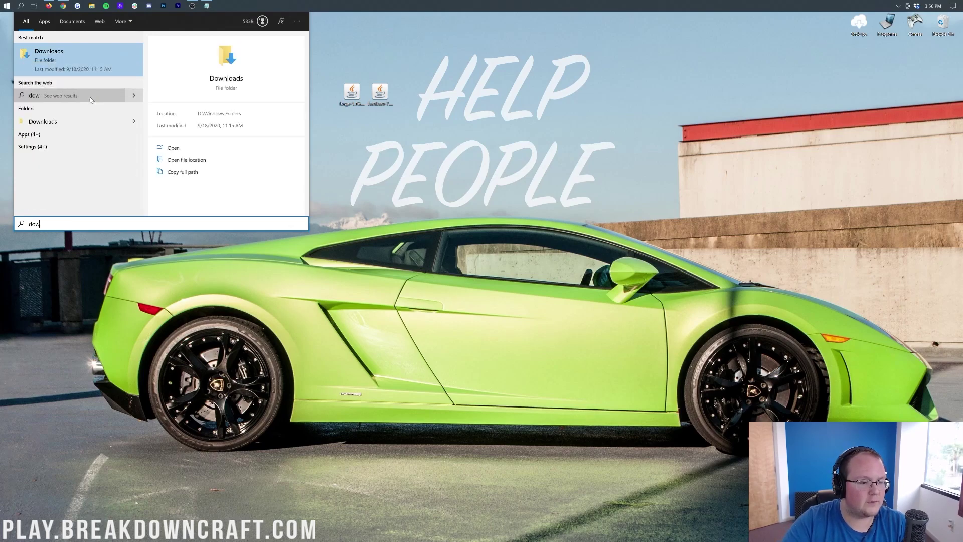
pyautogui.click(52, 63)
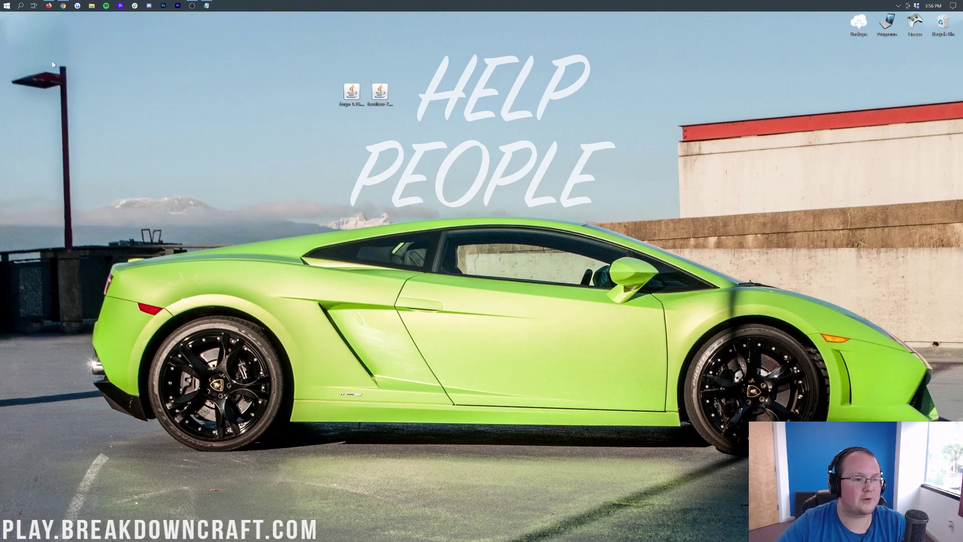
pyautogui.moveTo(440, 103); pyautogui.dragTo(381, 99)
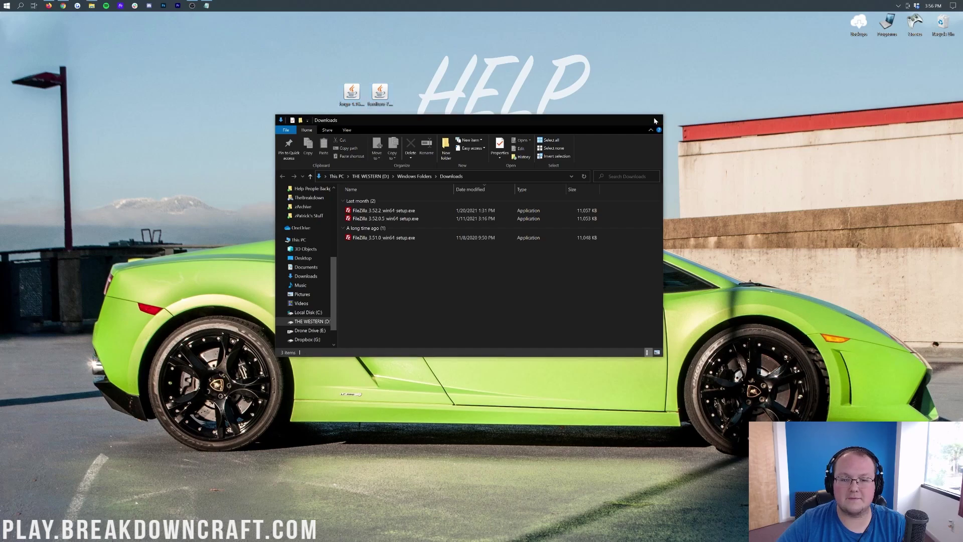
# Close Downloads, move the furniture jar aside, and choose Open with... on the forge jar.
pyautogui.click(654, 119)
pyautogui.moveTo(381, 106); pyautogui.dragTo(409, 103)
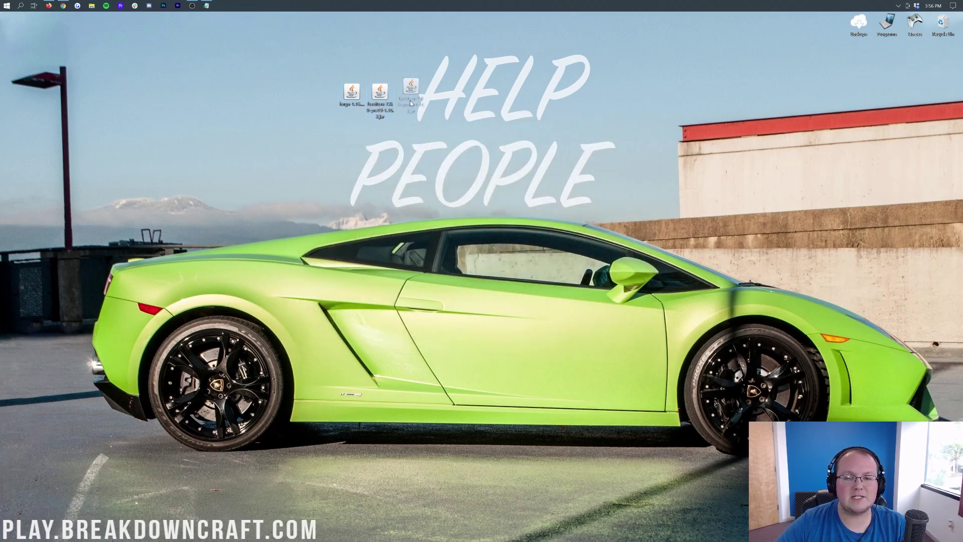
pyautogui.click(351, 95)
pyautogui.rightClick(351, 94)
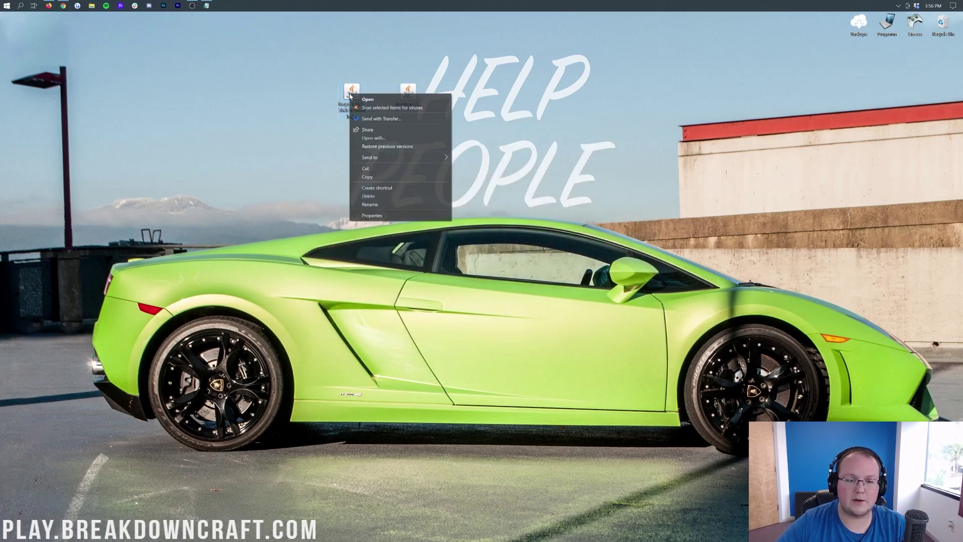
pyautogui.click(366, 138)
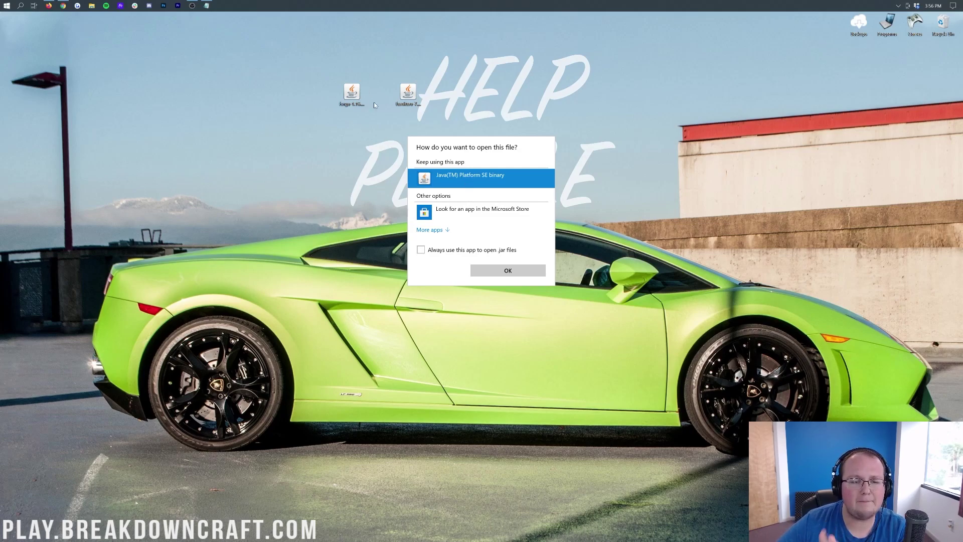
# Dismiss the open-with prompt and bring Chrome back up.
pyautogui.click(361, 126)
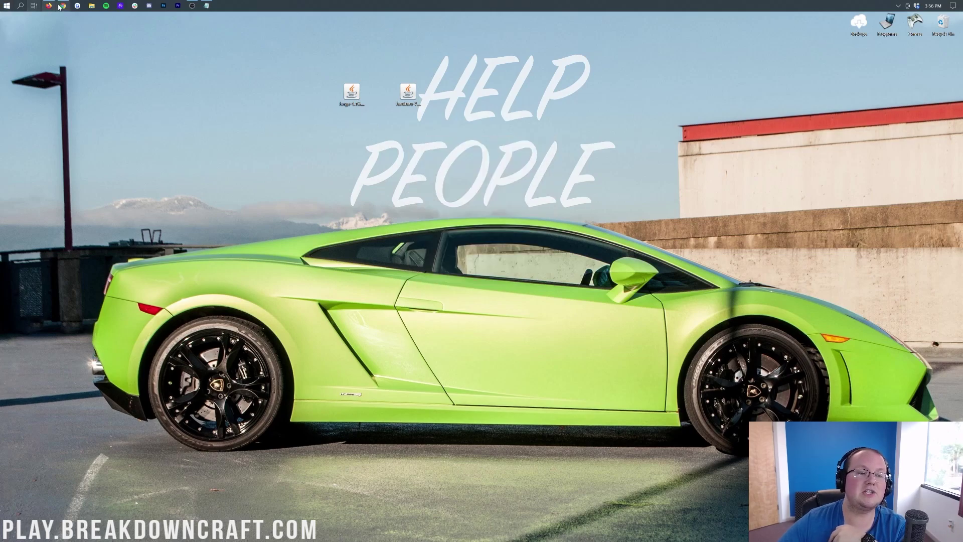
pyautogui.moveTo(61, 6)
pyautogui.click(62, 40)
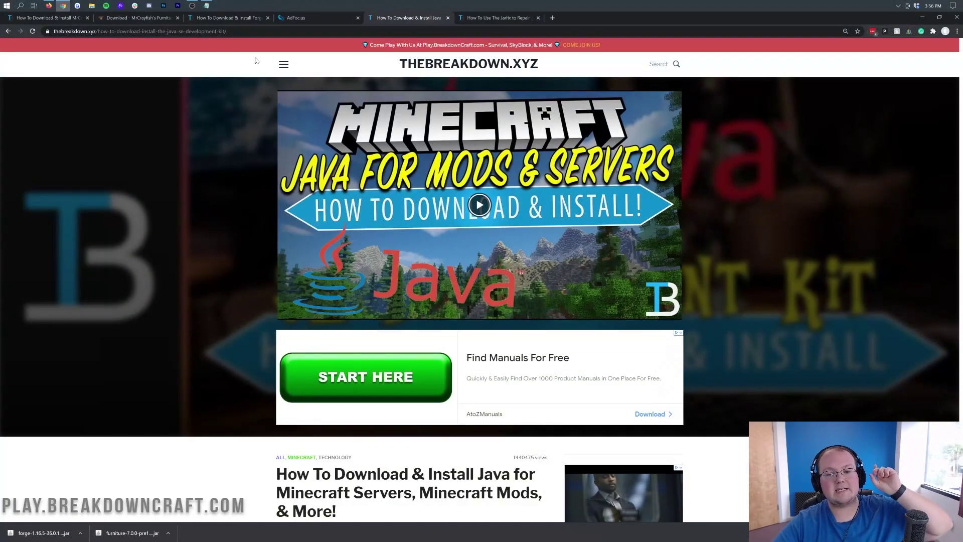
# Skim the Java article, view the Jarfix repair tutorial, then minimize Chrome.
pyautogui.scroll(-6, 257, 294)
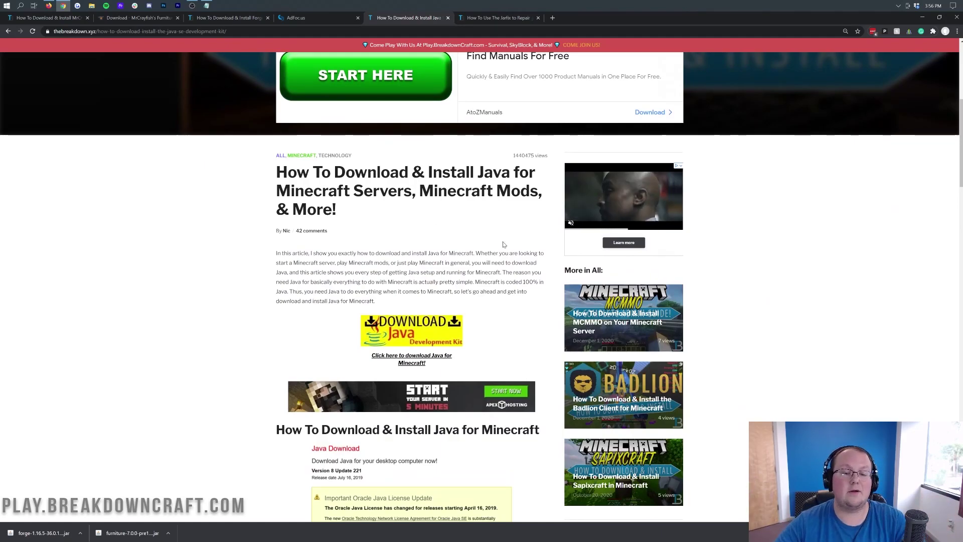
pyautogui.scroll(-3, 446, 365)
pyautogui.scroll(-11, 446, 365)
pyautogui.scroll(11, 396, 348)
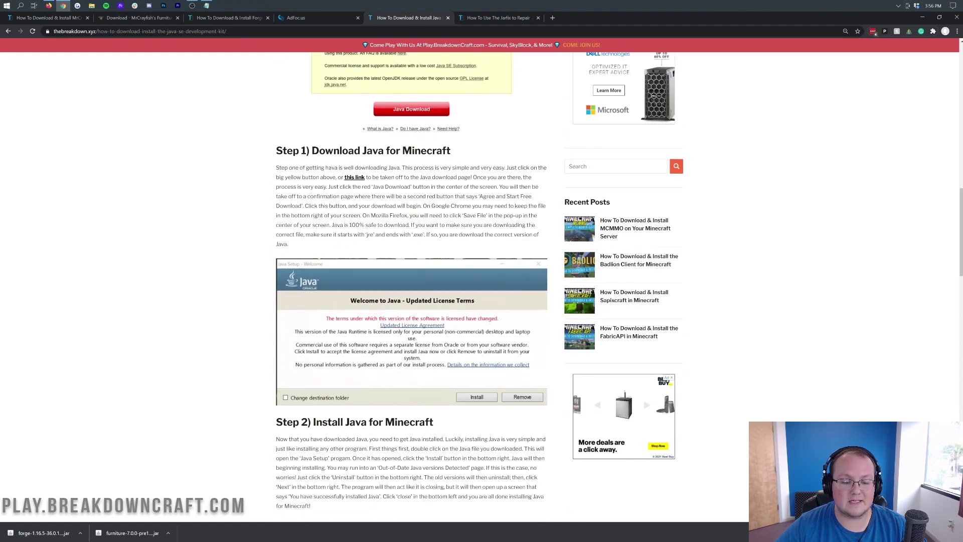
pyautogui.scroll(9, 396, 348)
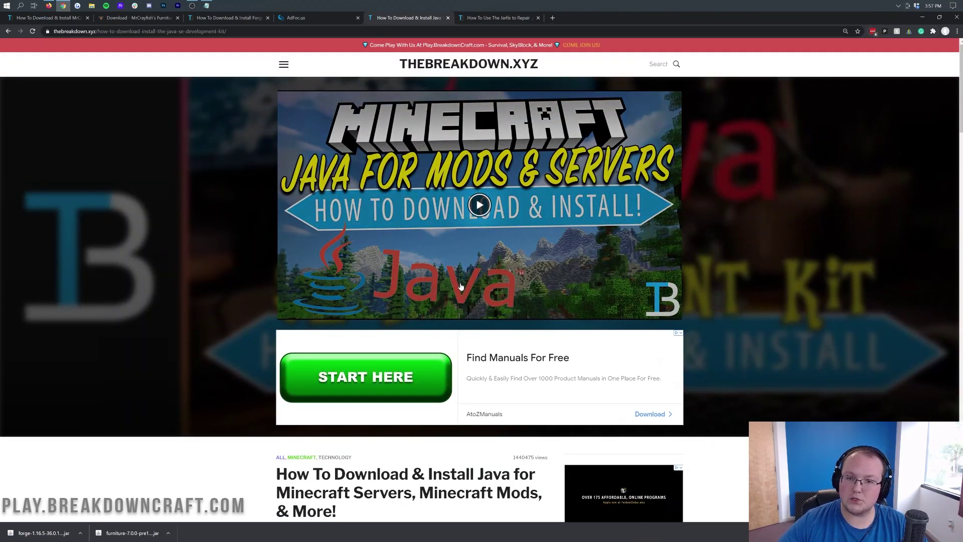
pyautogui.click(498, 18)
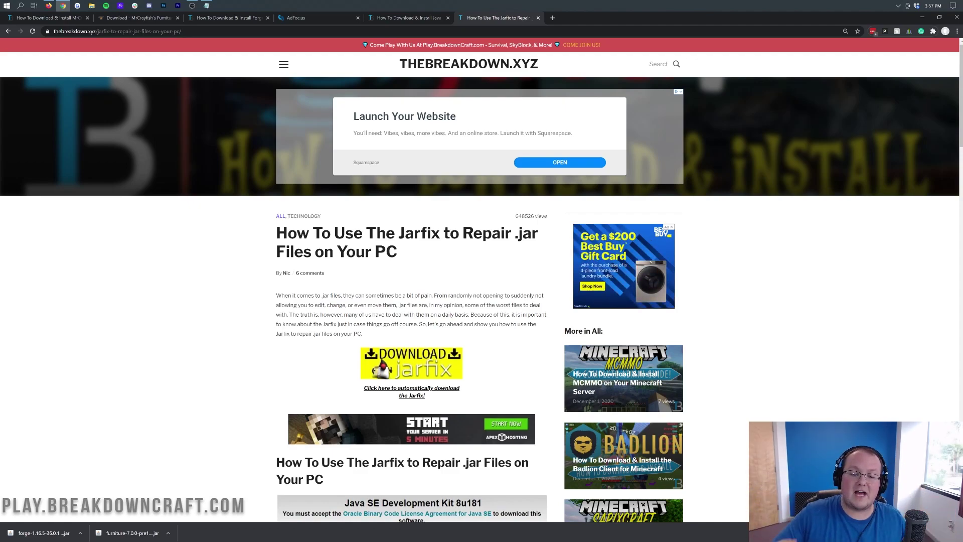
pyautogui.click(922, 17)
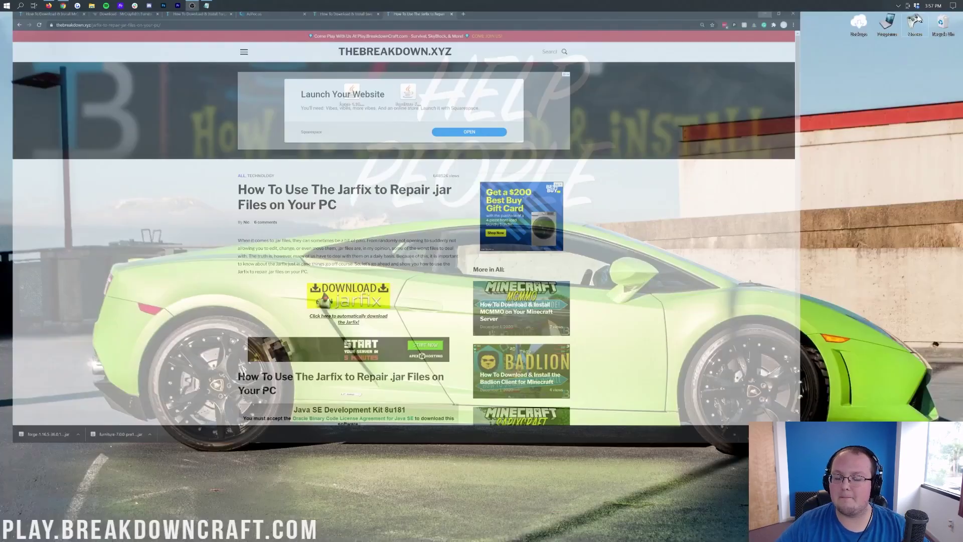
# Run the forge jar with Java, install the 1.16.5-forge-36.0.14 client, then recycle the installer.
pyautogui.rightClick(346, 96)
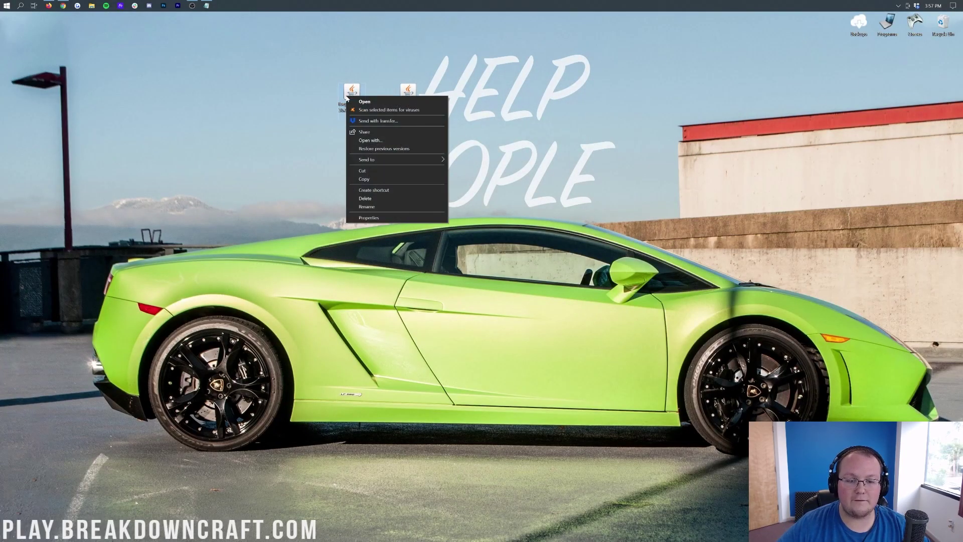
pyautogui.click(365, 141)
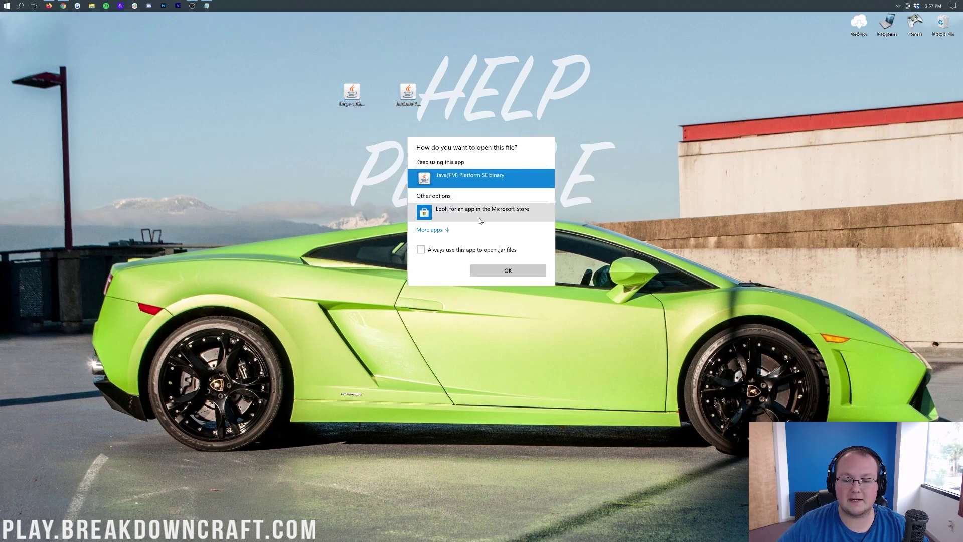
pyautogui.click(508, 272)
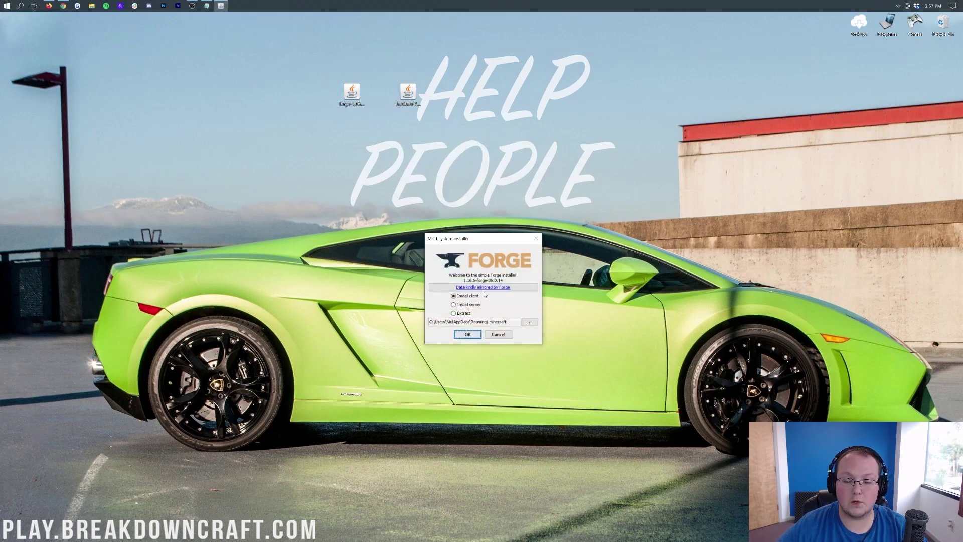
pyautogui.click(476, 295)
pyautogui.click(468, 334)
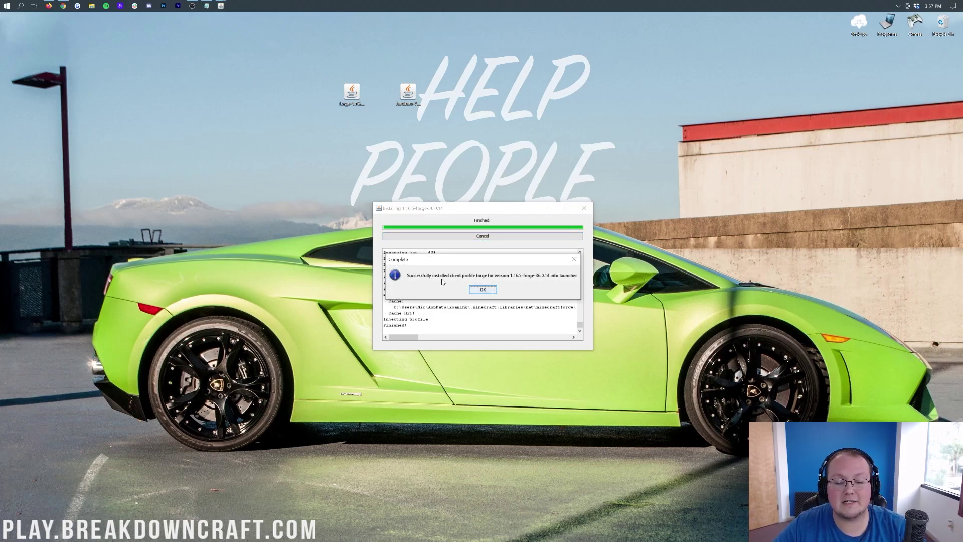
pyautogui.click(483, 291)
pyautogui.moveTo(346, 107); pyautogui.dragTo(943, 22)
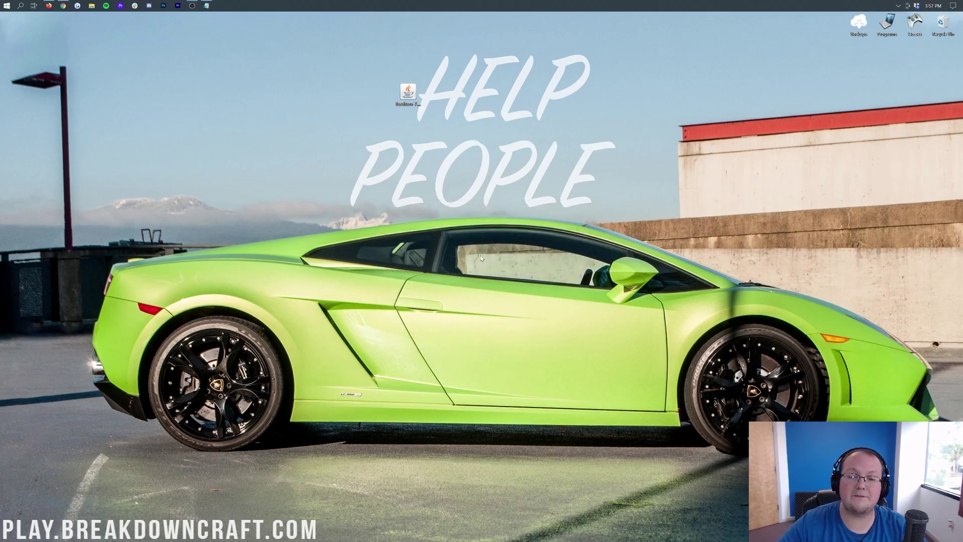
# Launch Minecraft Launcher via a Start search for 'minecraft', keeping the forge installation.
pyautogui.click(401, 85)
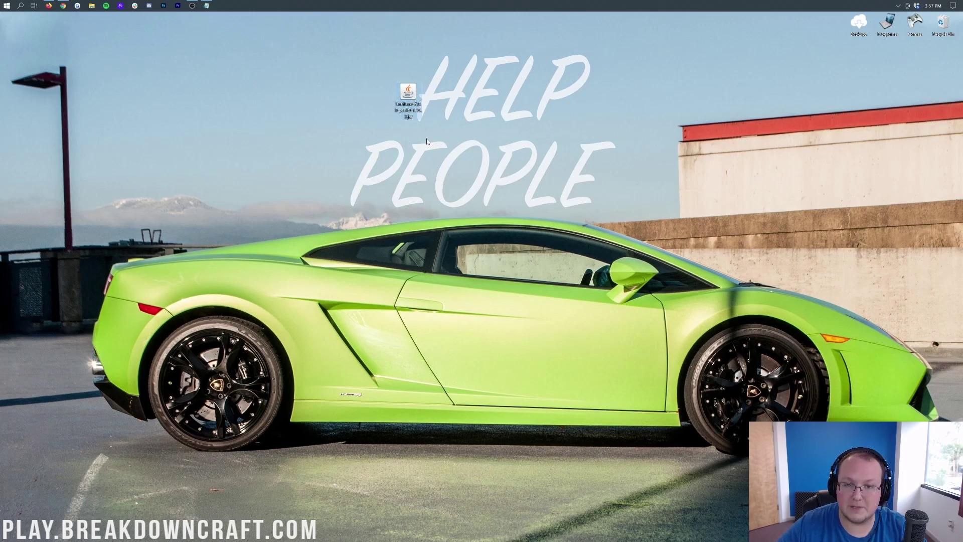
pyautogui.click(3, 6)
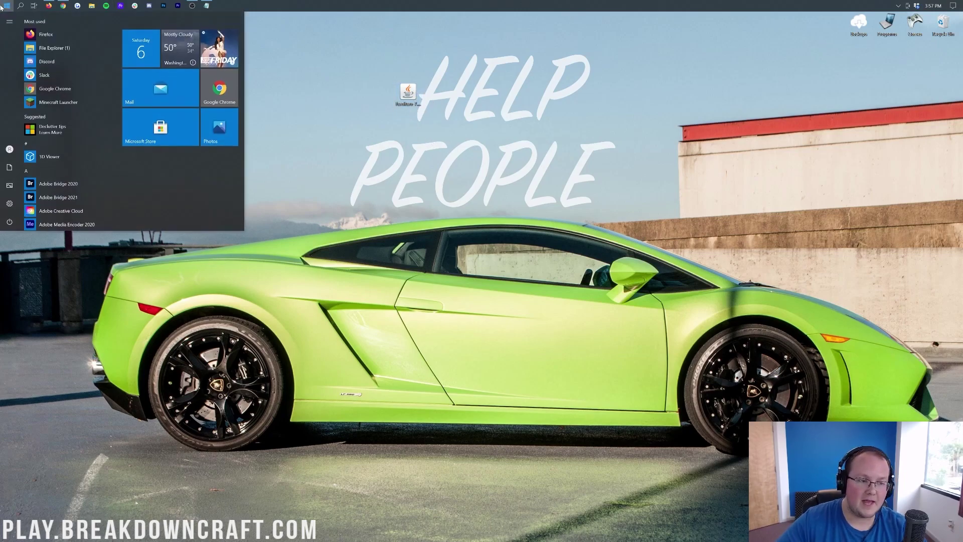
pyautogui.write('minecraft')
pyautogui.press('Return')
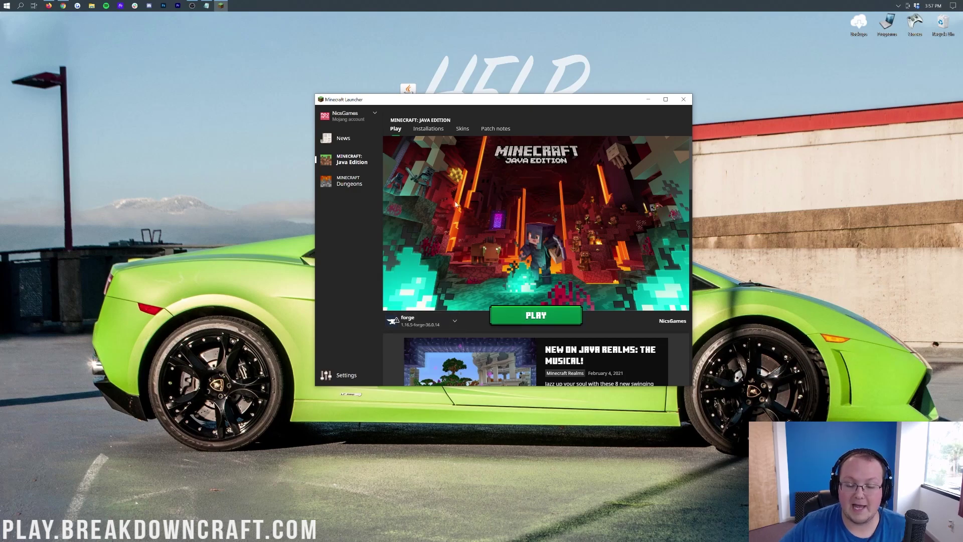
pyautogui.click(456, 324)
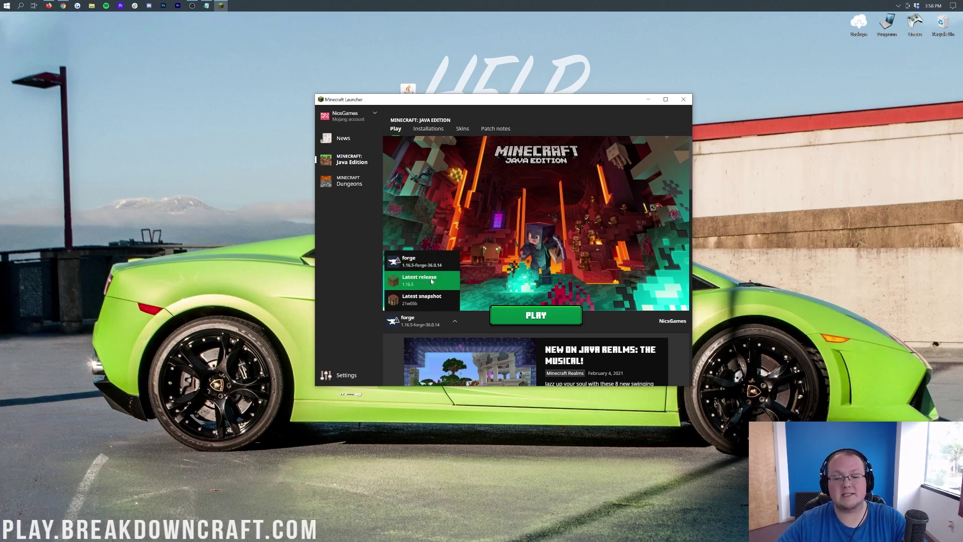
pyautogui.click(432, 232)
# Toggle the modded, historical and snapshot filters in Installations, then start a new installation.
pyautogui.click(429, 130)
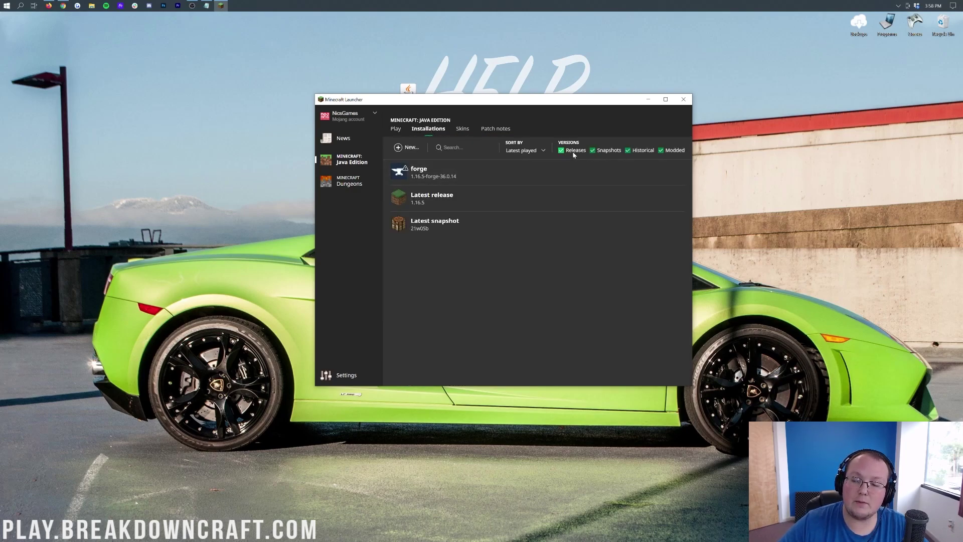
pyautogui.click(661, 150)
pyautogui.click(628, 150)
pyautogui.click(592, 150)
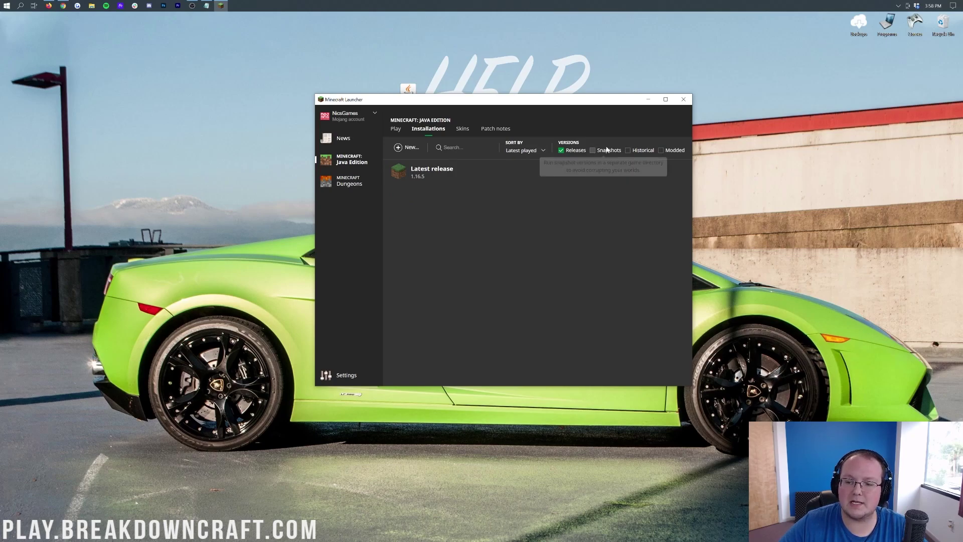
pyautogui.click(628, 150)
pyautogui.click(660, 150)
pyautogui.click(593, 150)
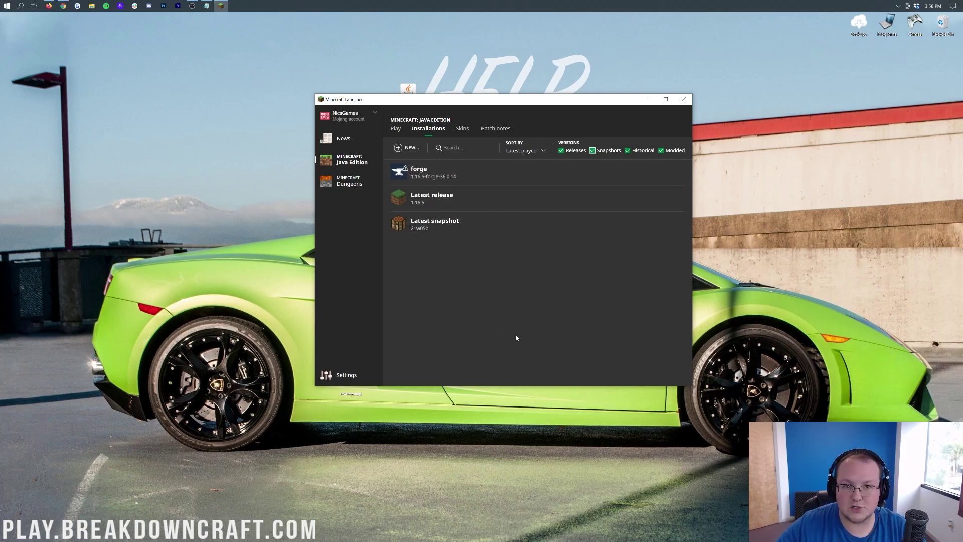
pyautogui.click(397, 151)
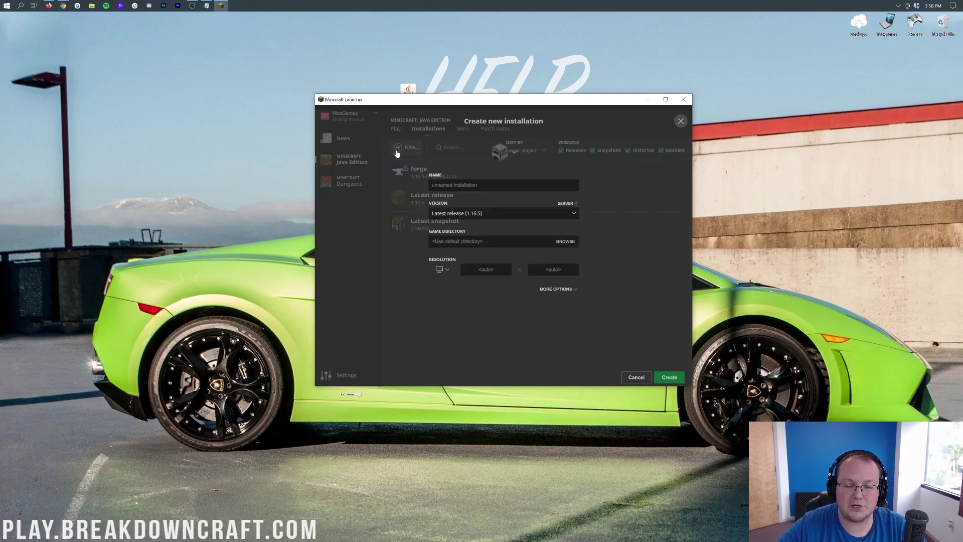
# Name the new installation Play.BreakdownCraft.com and select version release 1.16.5-forge-36.0.14.
pyautogui.write('Play')
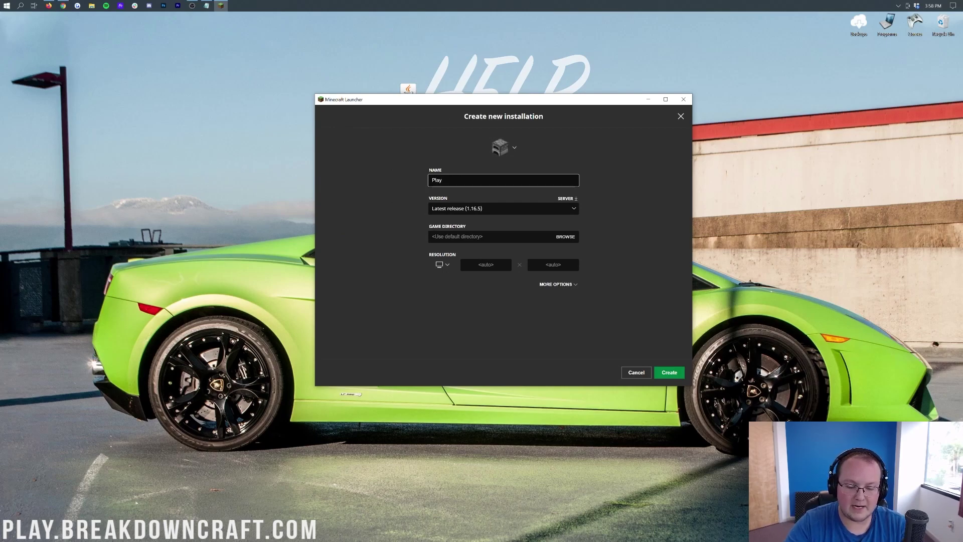
pyautogui.write('.BreakdownCraft.com')
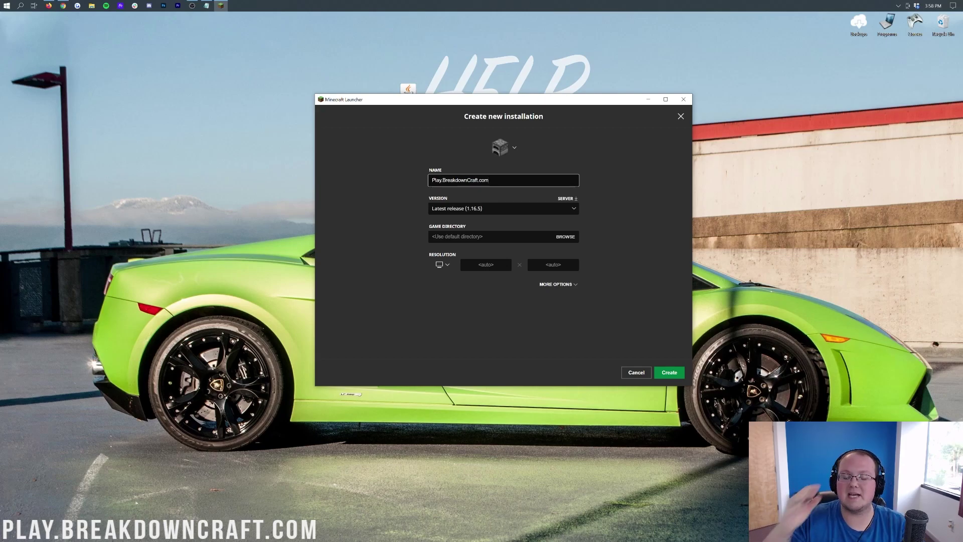
pyautogui.click(405, 176)
pyautogui.click(471, 211)
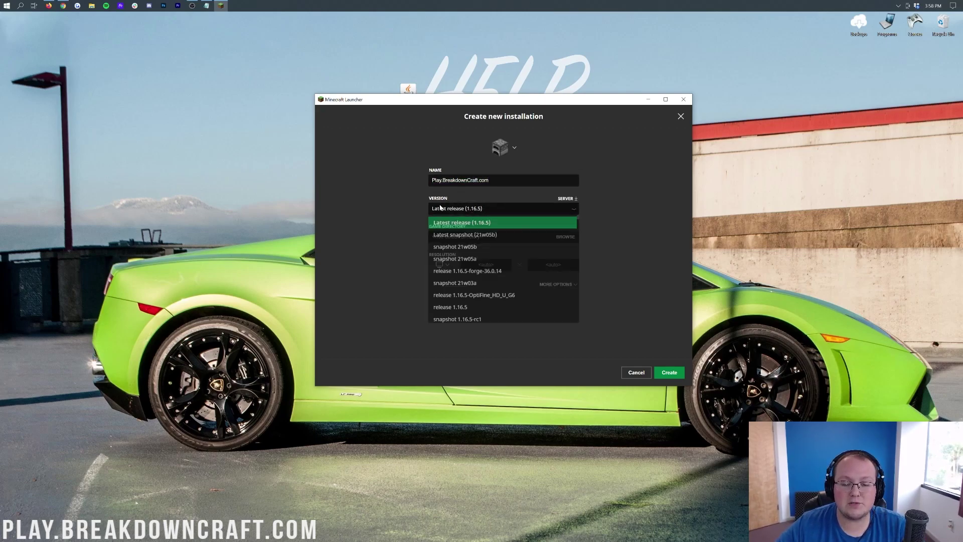
pyautogui.scroll(-2, 491, 236)
pyautogui.scroll(2, 489, 236)
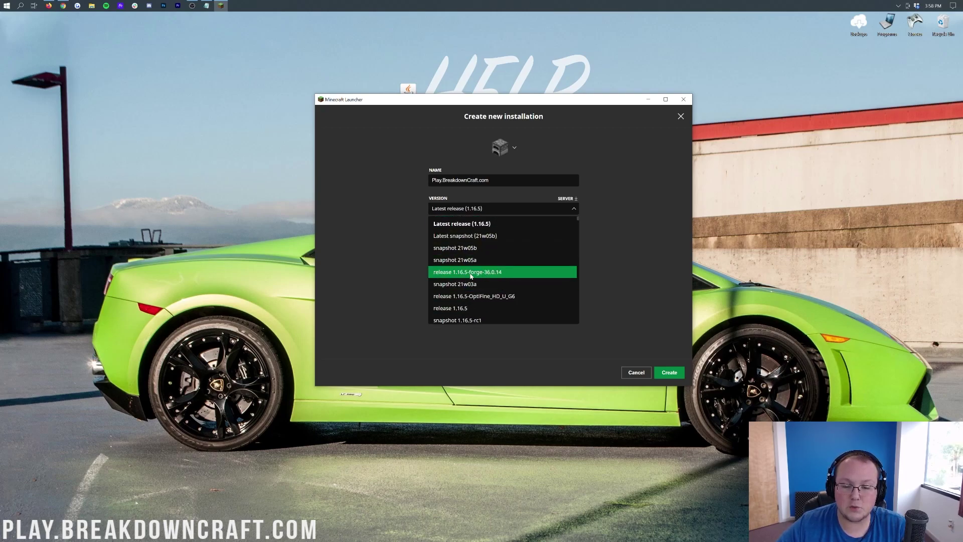
pyautogui.scroll(-20, 482, 271)
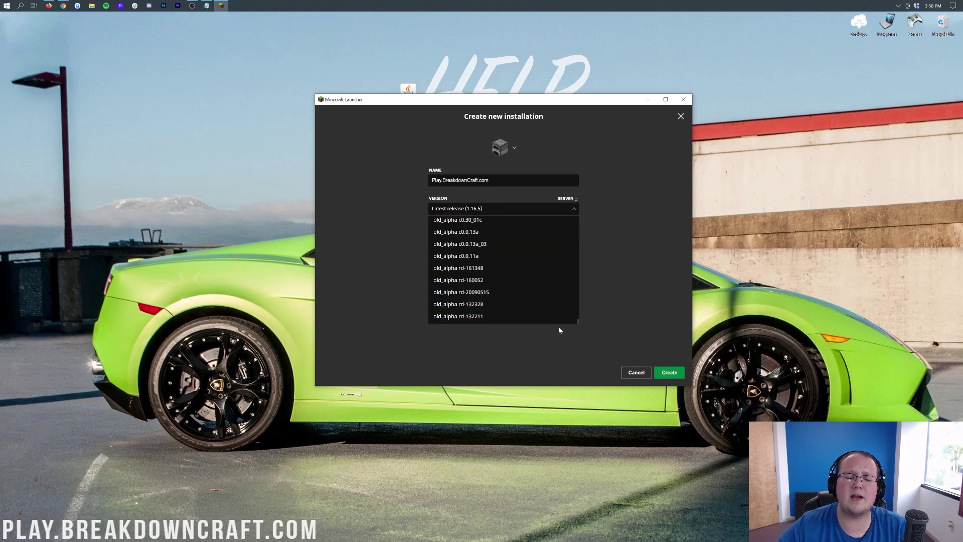
pyautogui.scroll(20, 519, 299)
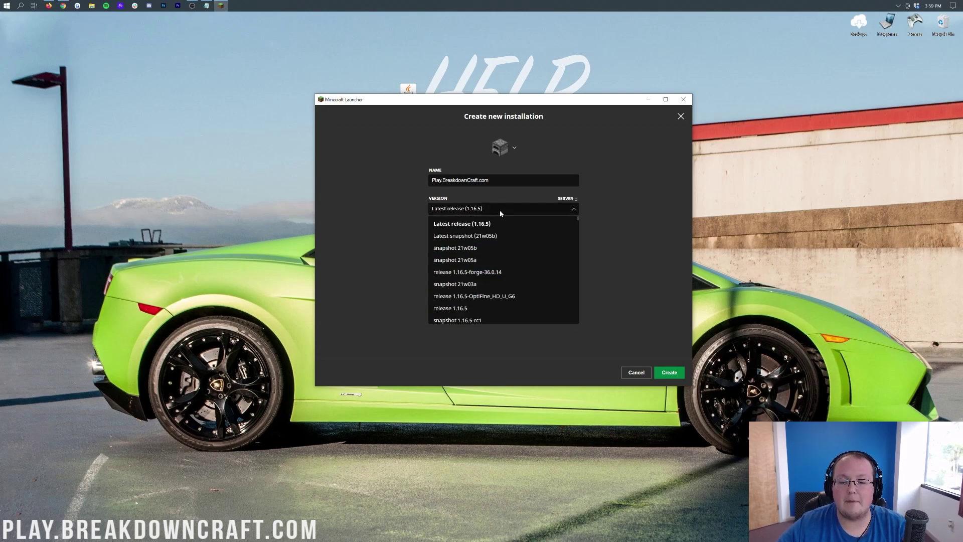
pyautogui.click(482, 278)
# Keep the 1920x1080 resolution and create the installation.
pyautogui.click(442, 280)
pyautogui.click(441, 257)
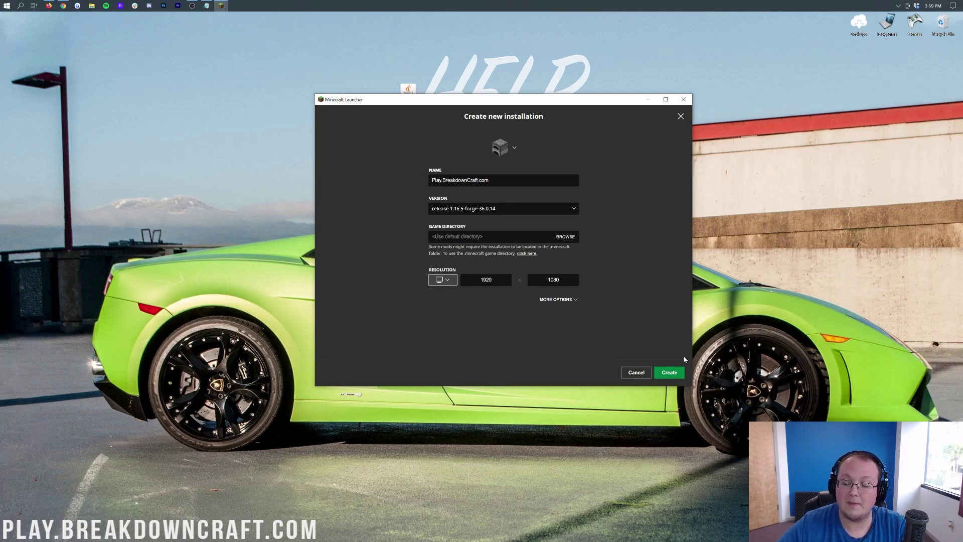
pyautogui.click(670, 373)
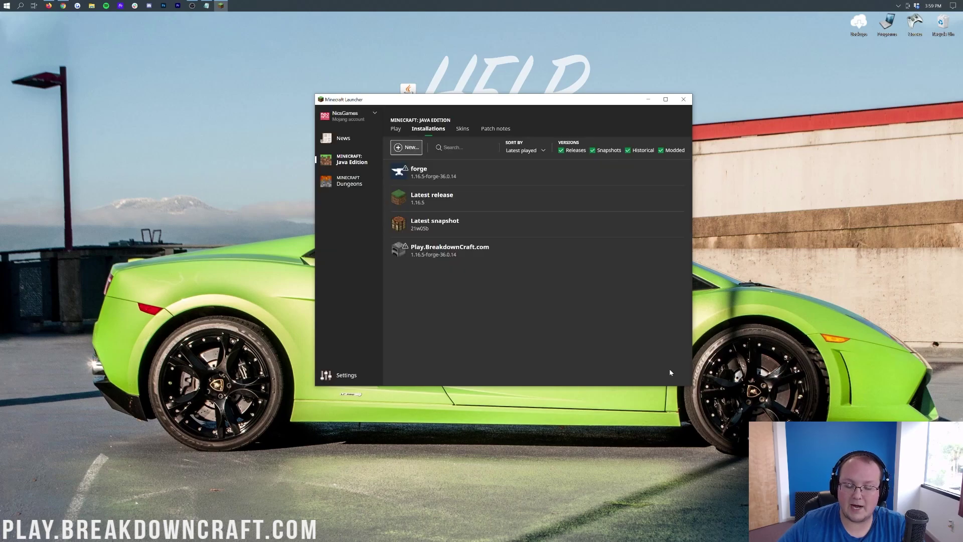
# Play the Play.BreakdownCraft.com installation, accepting the modded-installation risk warning.
pyautogui.moveTo(421, 260)
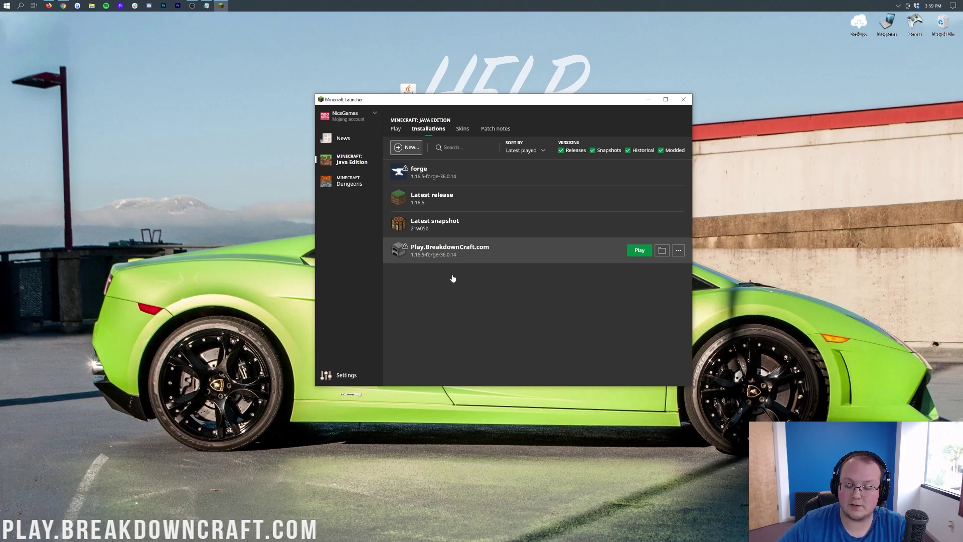
pyautogui.click(631, 255)
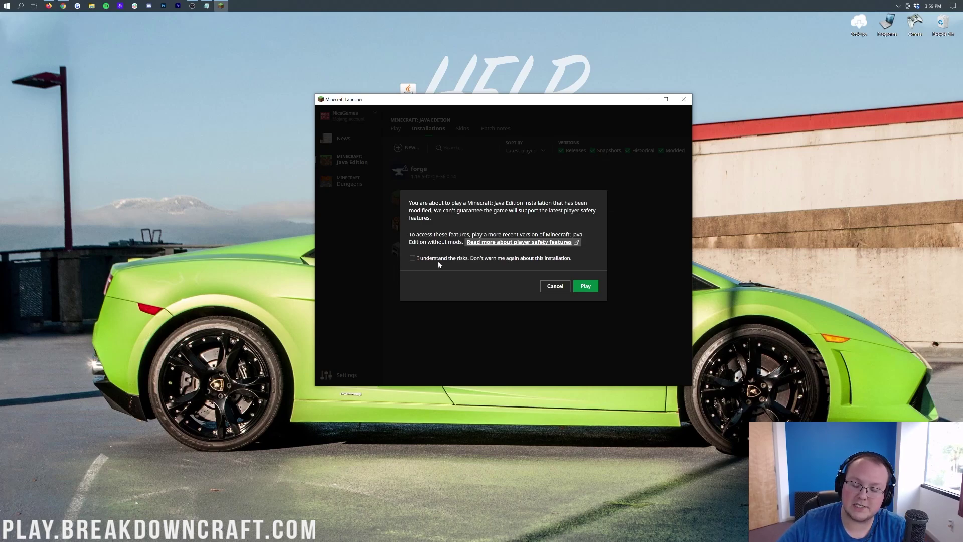
pyautogui.click(420, 259)
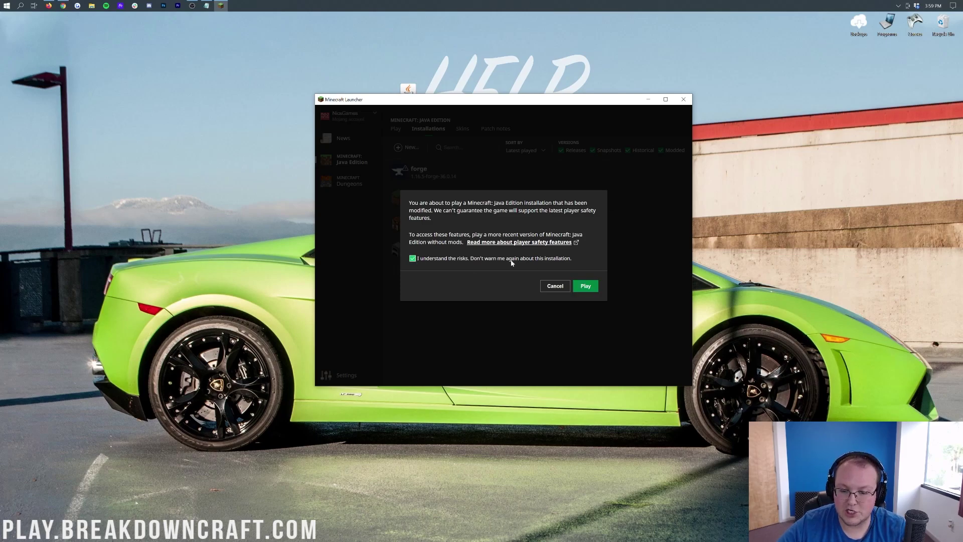
pyautogui.click(586, 287)
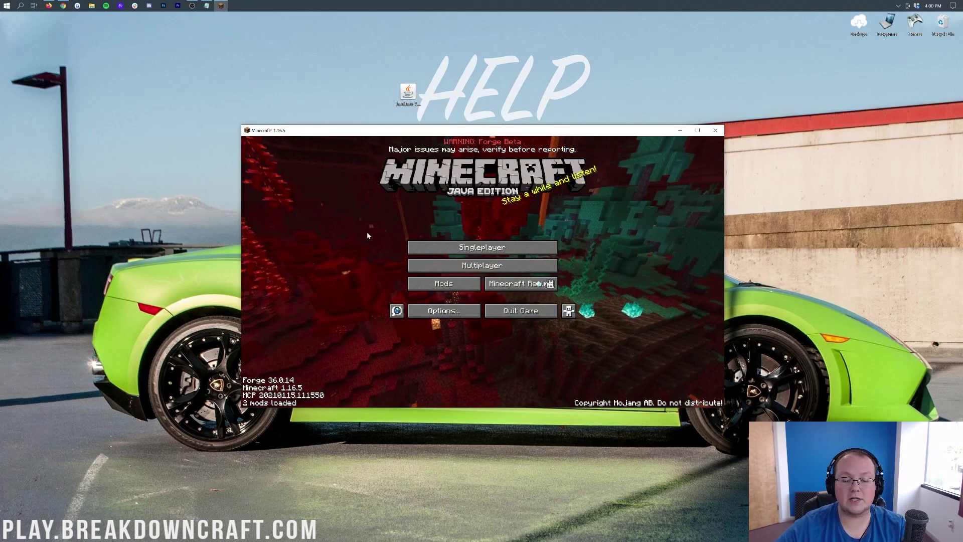
# From Minecraft's Mods screen, copy the furniture-7.0.0-pre1 jar from the desktop into the mods folder.
pyautogui.click(435, 284)
pyautogui.click(523, 394)
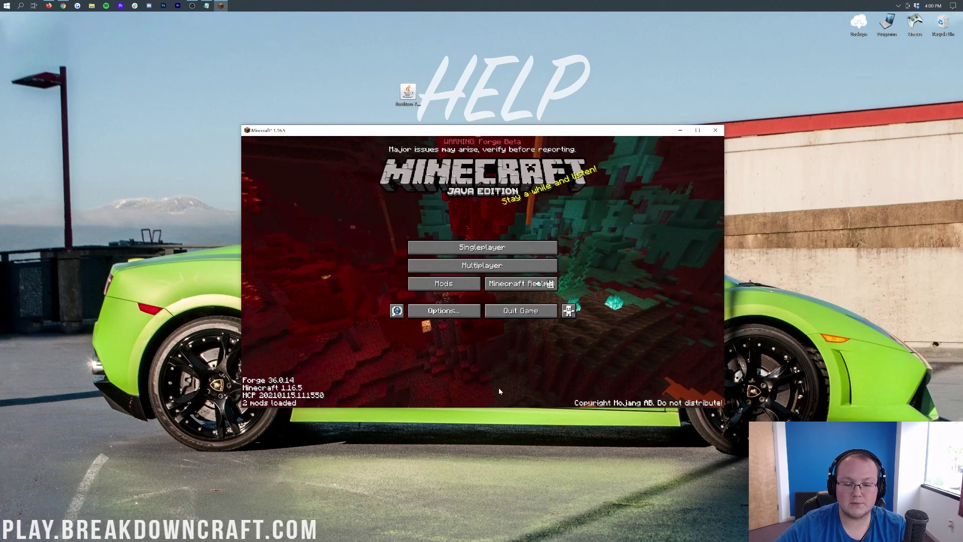
pyautogui.click(441, 284)
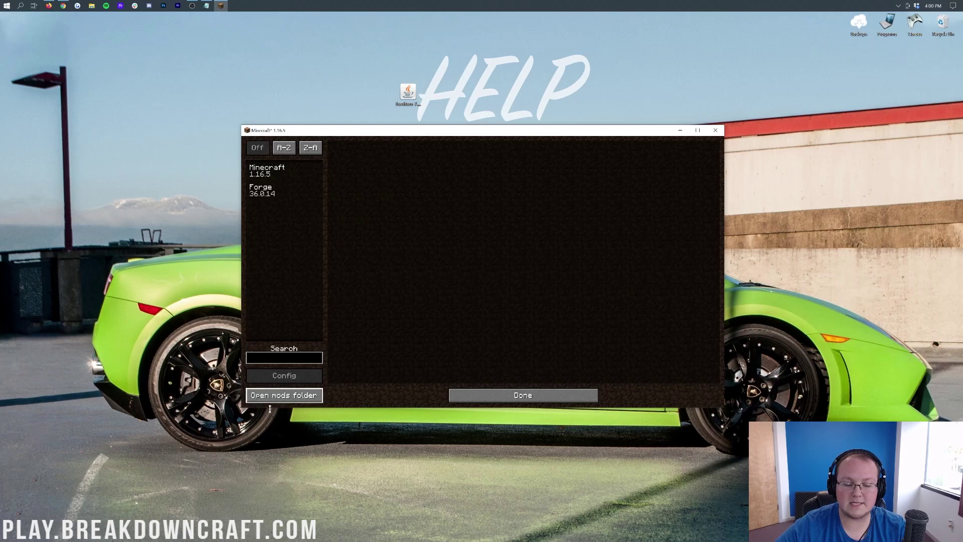
pyautogui.click(280, 396)
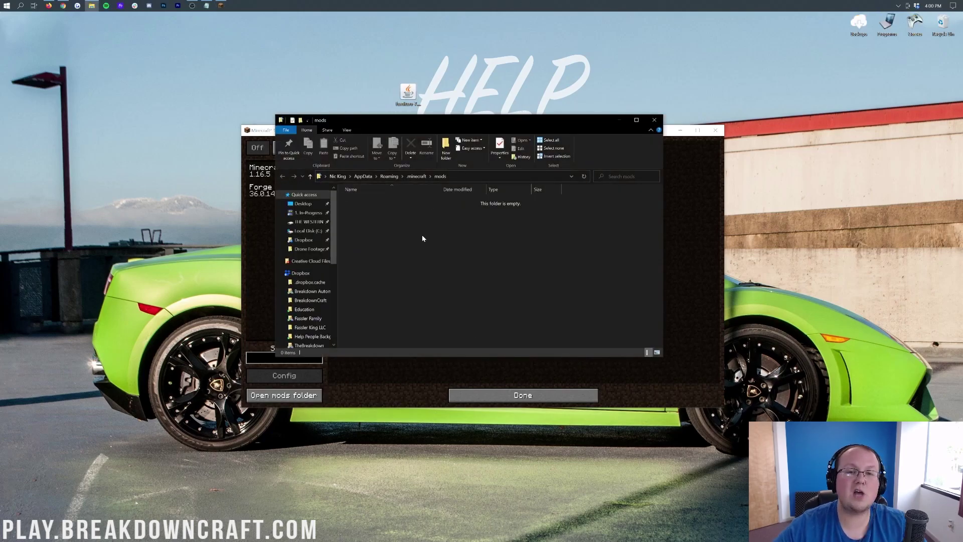
pyautogui.moveTo(405, 97); pyautogui.dragTo(431, 232)
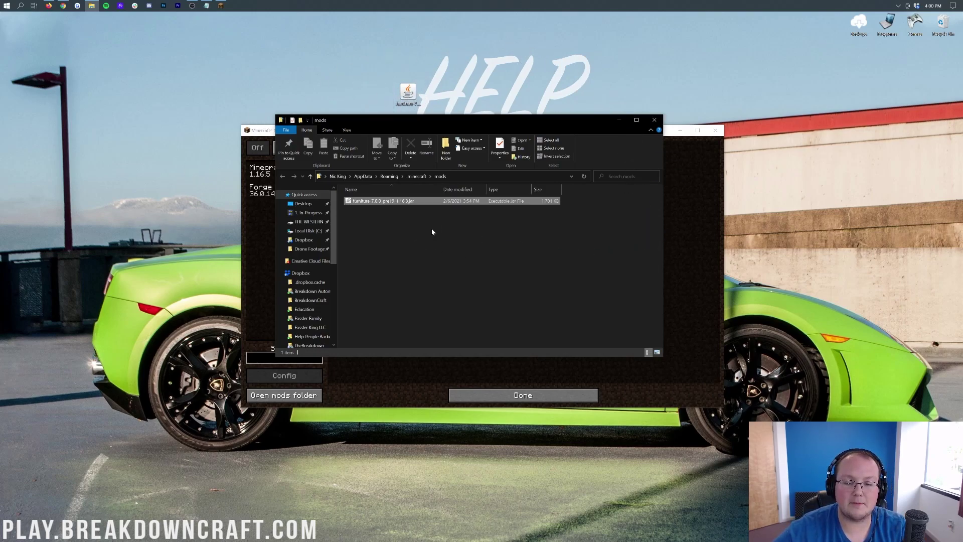
pyautogui.click(699, 264)
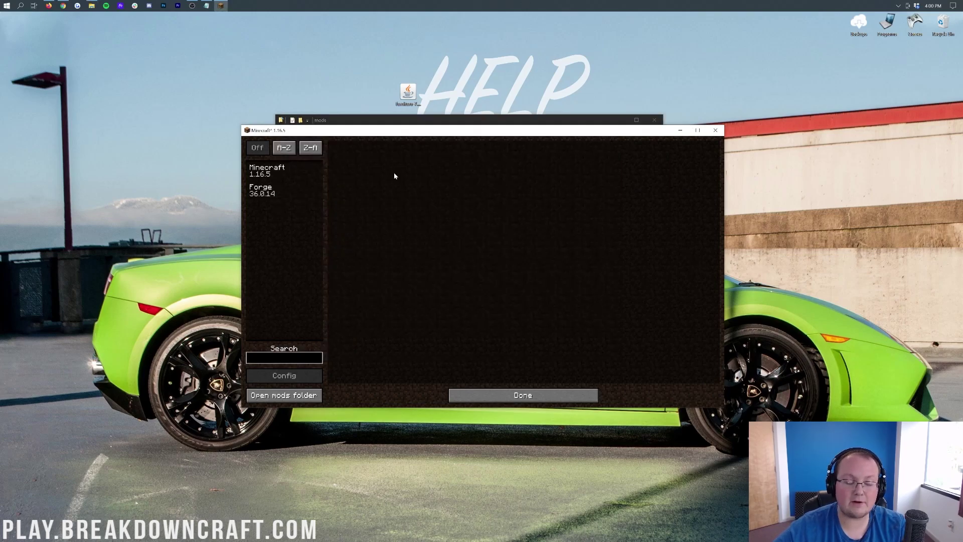